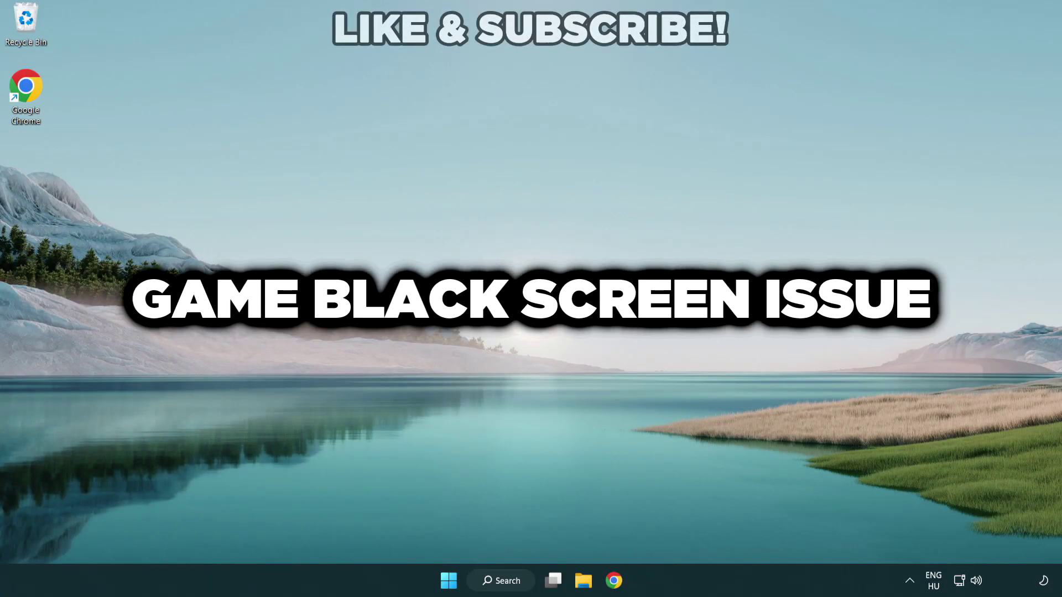
# Step: Search Windows for 'device manager' and open Device Manager from the results
pyautogui.click(504, 580)
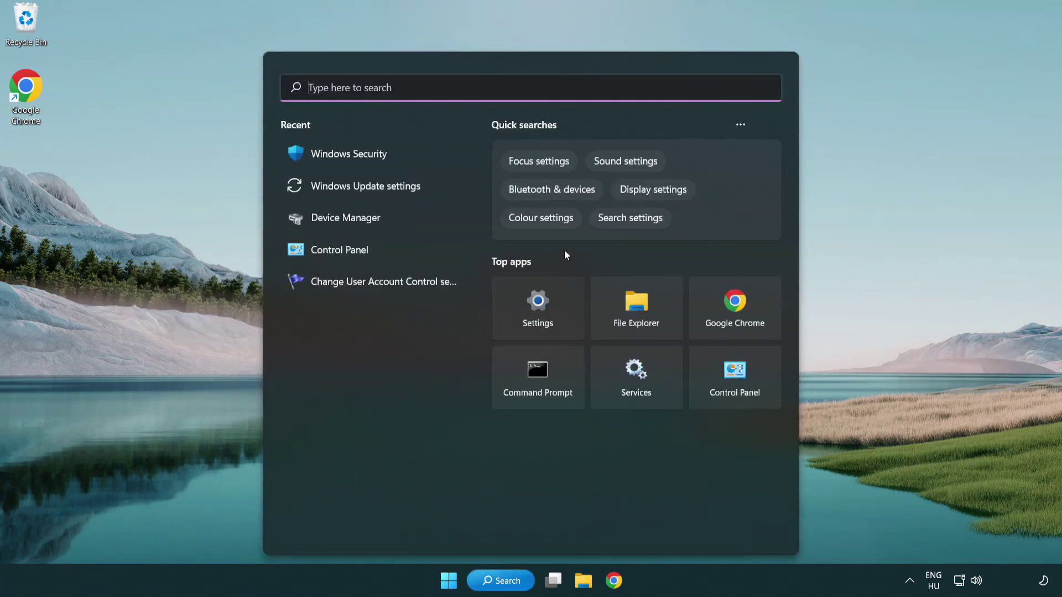
pyautogui.write('device manager')
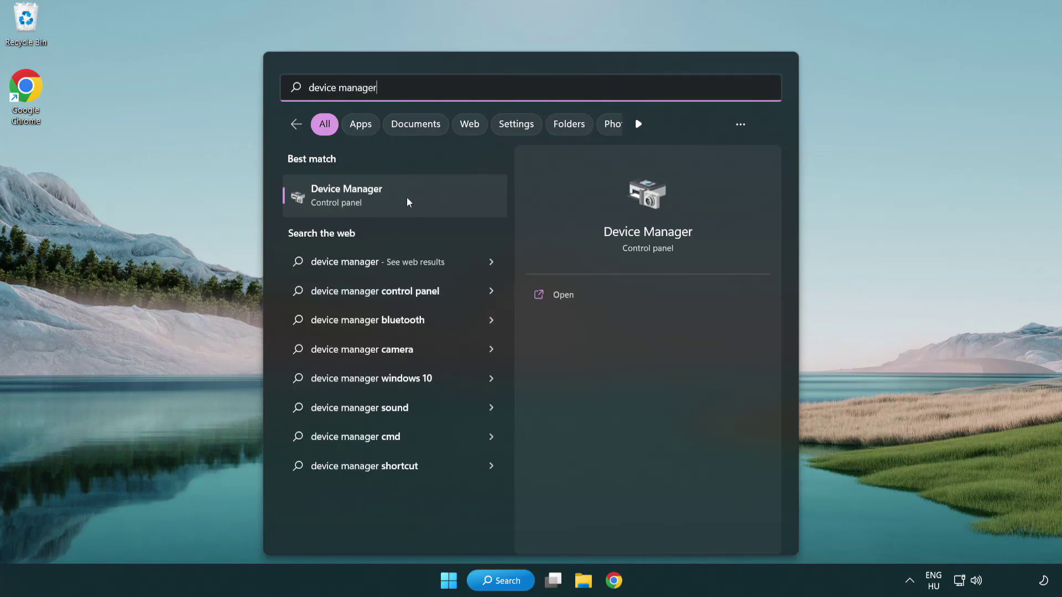
pyautogui.click(424, 201)
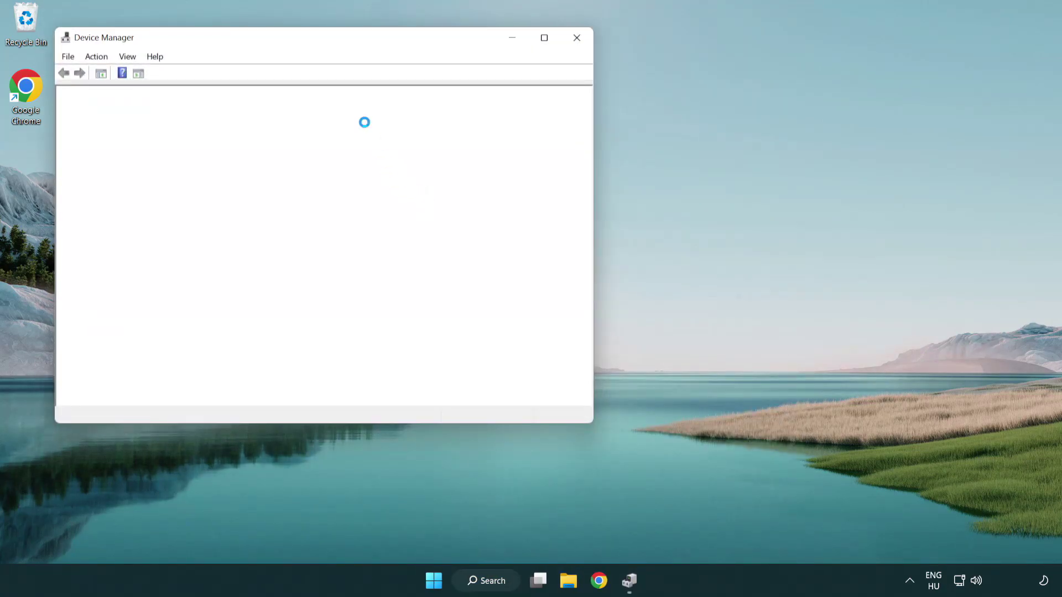
# Step: Search automatically for a newer VMware SVGA 3D display driver, find it current, and close Device Manager
pyautogui.moveTo(291, 43); pyautogui.dragTo(468, 107)
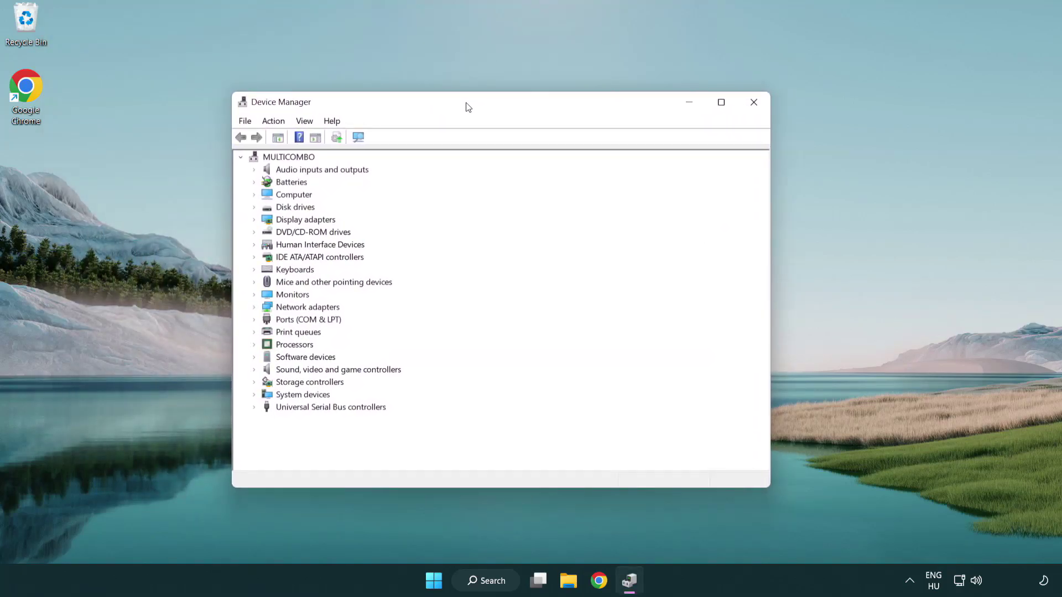
pyautogui.click(279, 221)
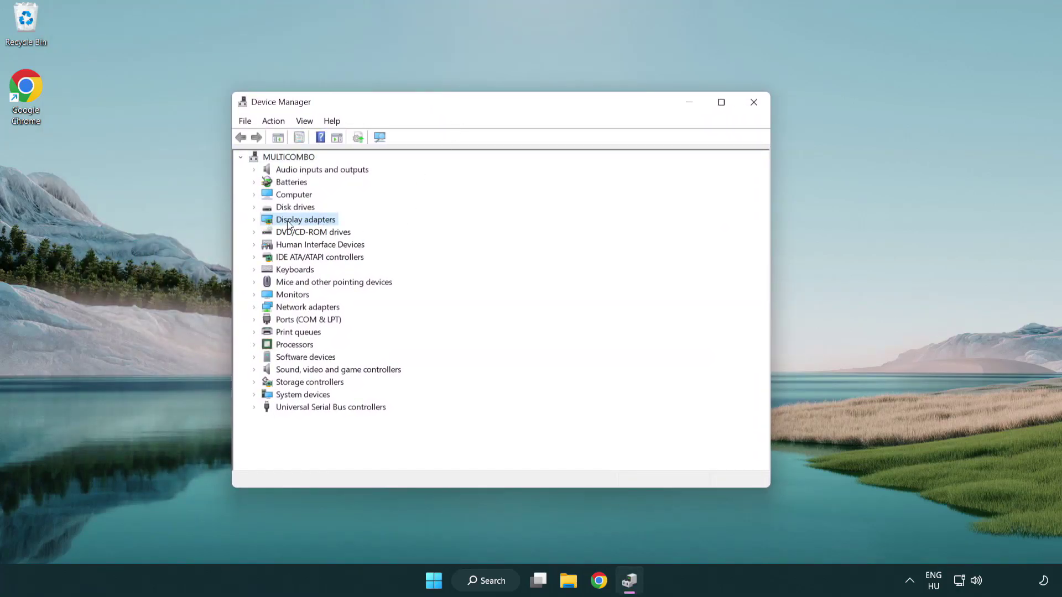
pyautogui.click(255, 220)
pyautogui.click(313, 233)
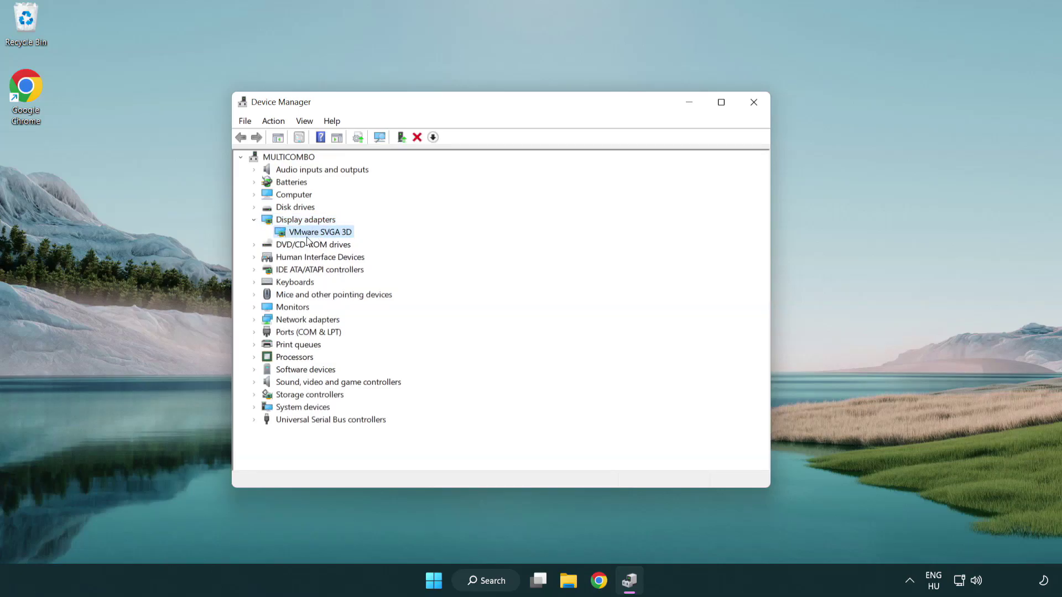
pyautogui.rightClick(317, 237)
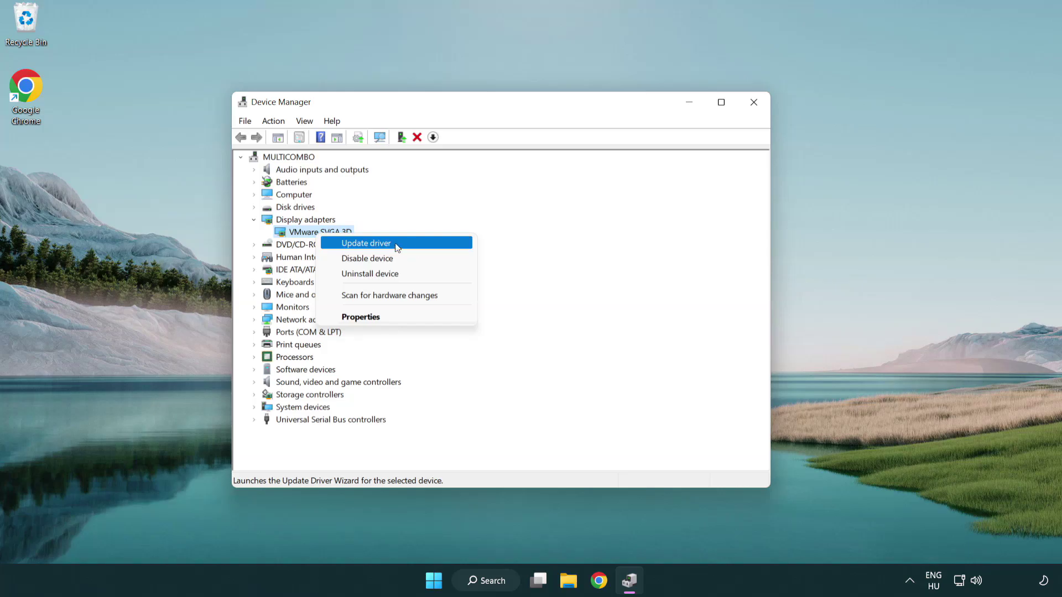
pyautogui.click(419, 244)
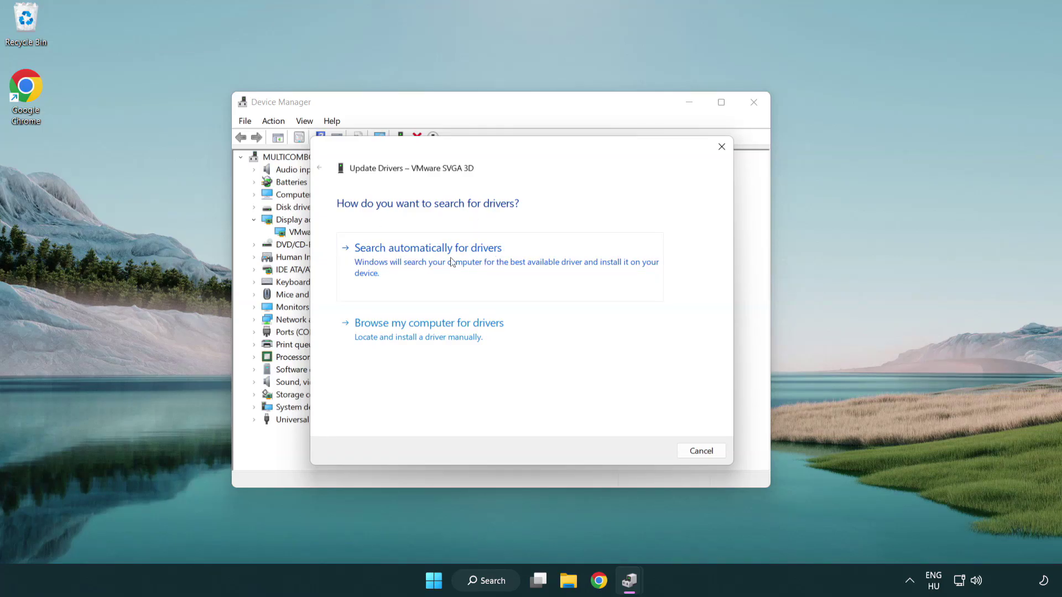
pyautogui.click(469, 262)
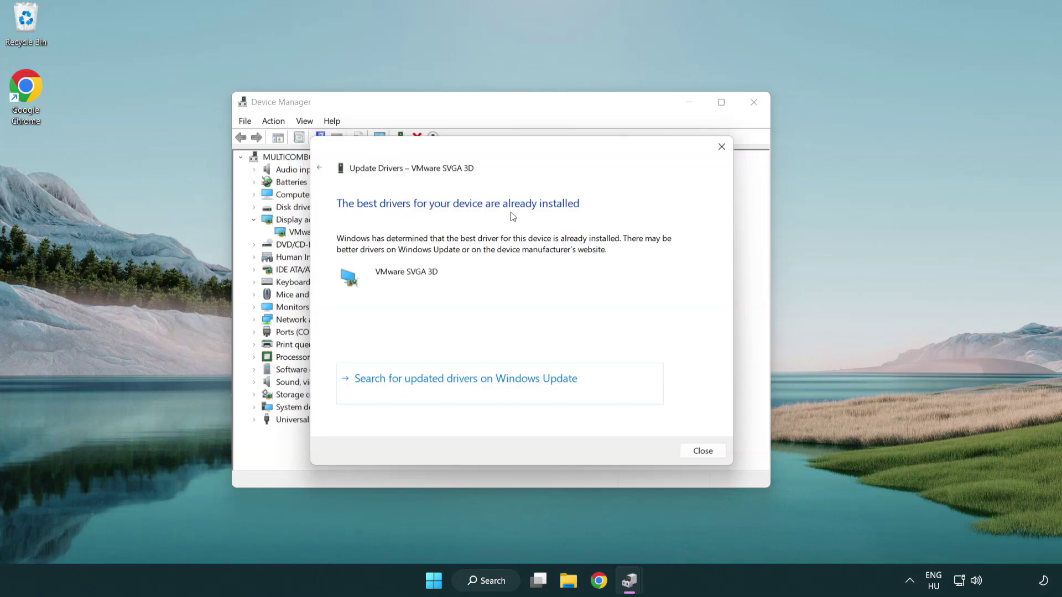
pyautogui.click(703, 451)
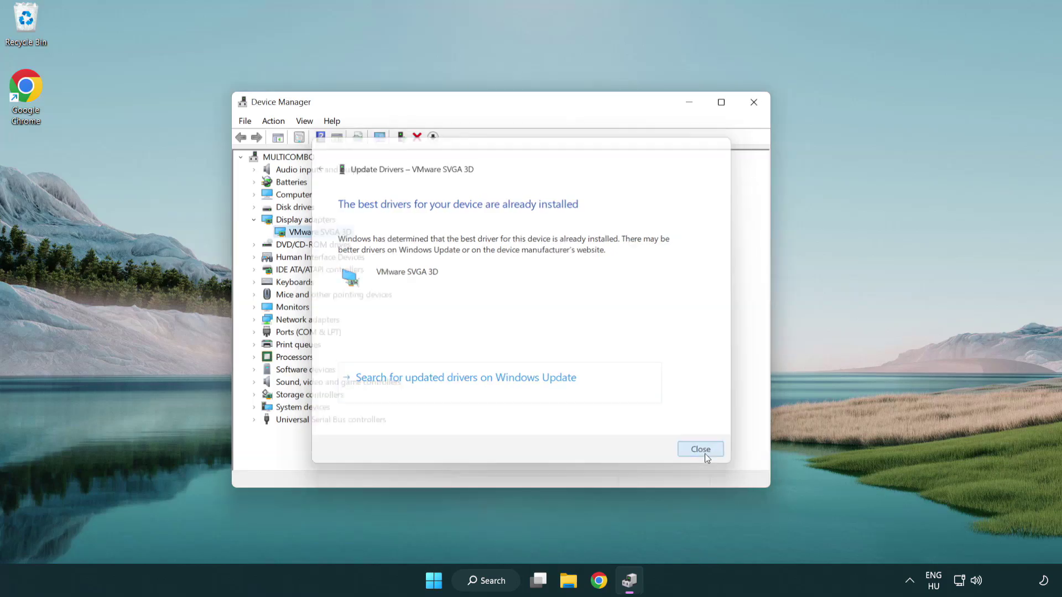
pyautogui.click(755, 103)
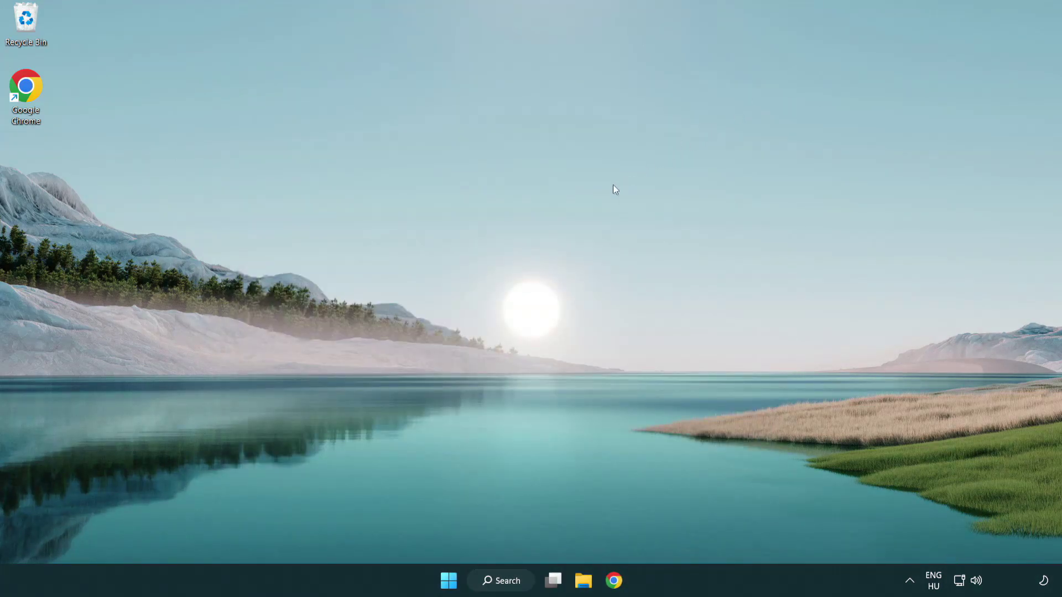
# Step: Open Windows Update through an 'update' search and run Check for updates
pyautogui.click(510, 577)
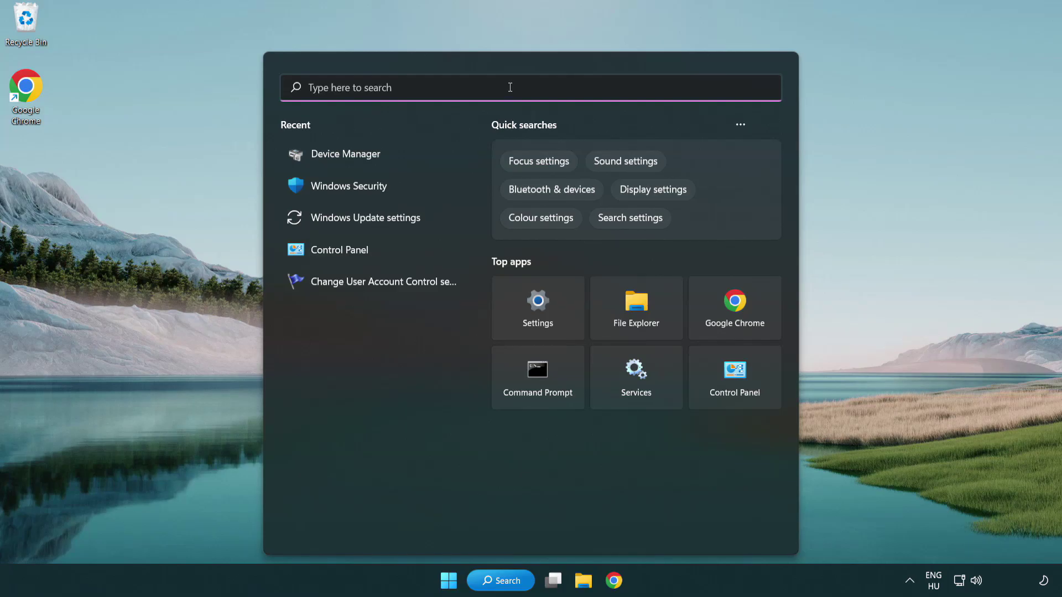
pyautogui.write('update')
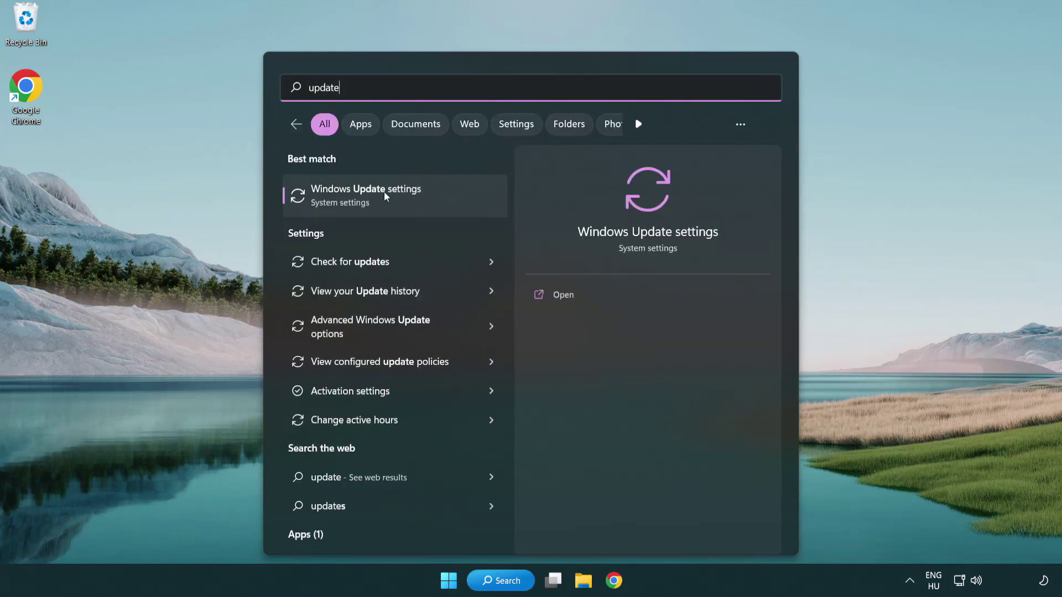
pyautogui.click(412, 202)
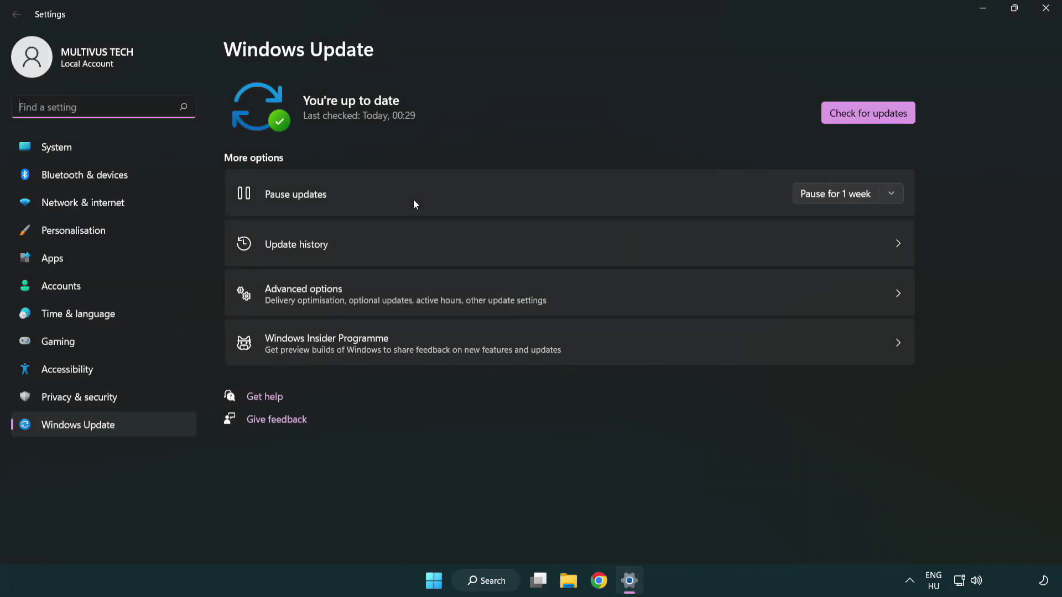
pyautogui.click(889, 118)
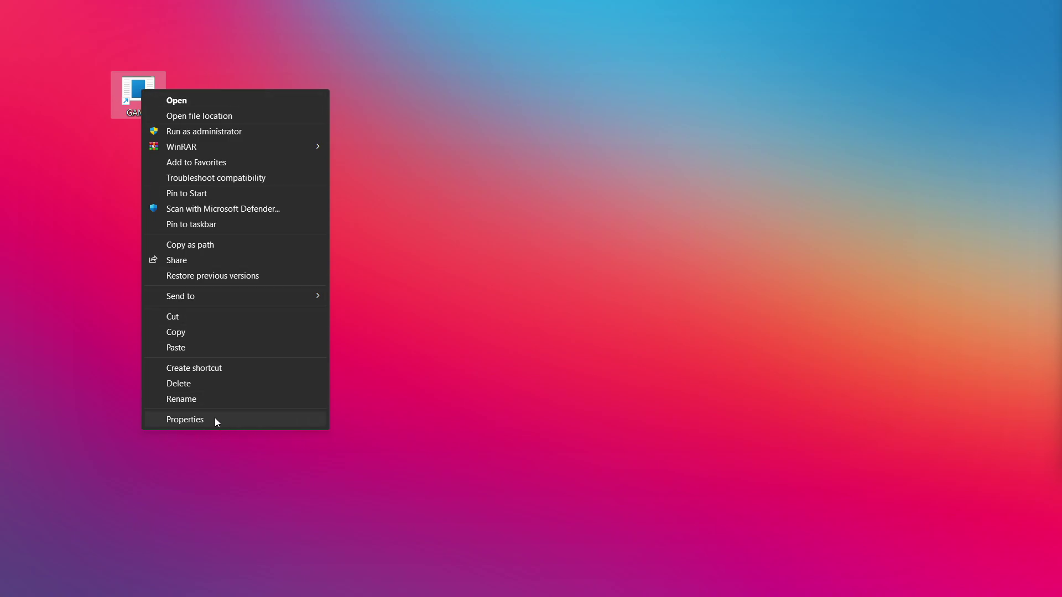
# Step: Set the GAME shortcut to run in Windows 8 compatibility mode and apply the change
pyautogui.click(280, 420)
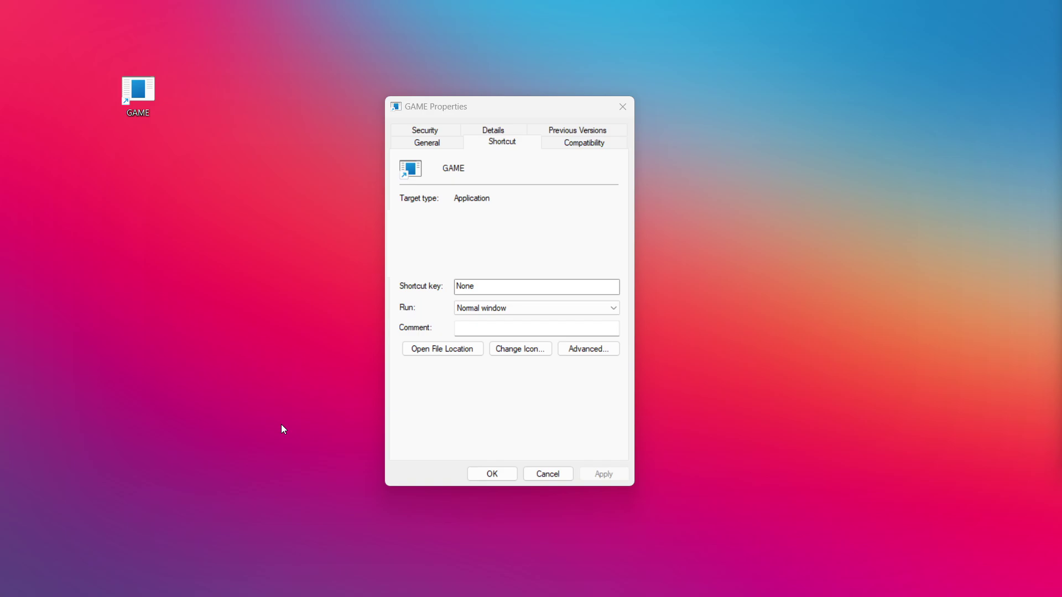
pyautogui.click(598, 146)
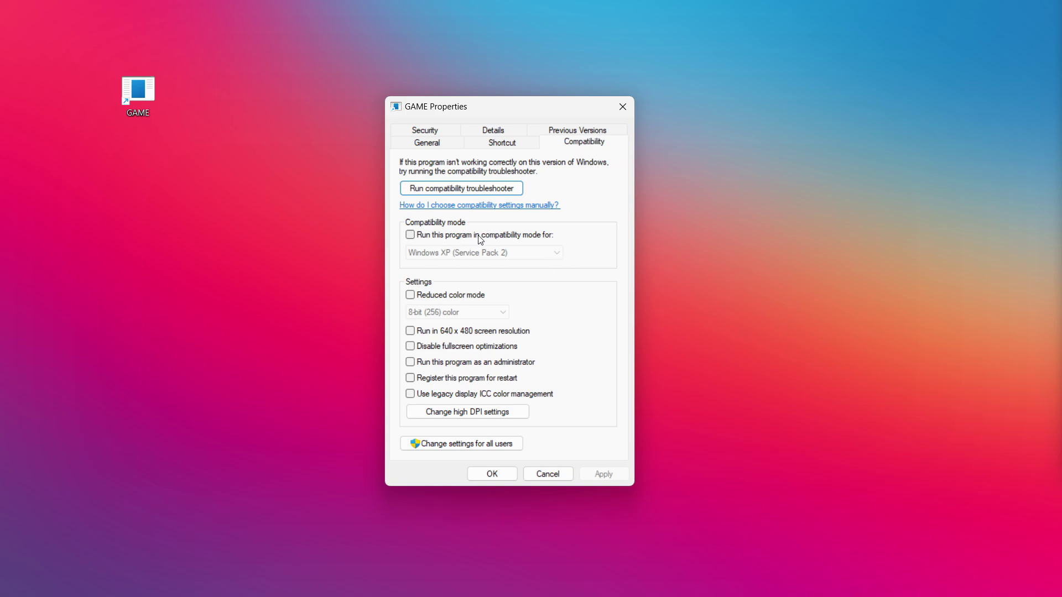
pyautogui.click(481, 238)
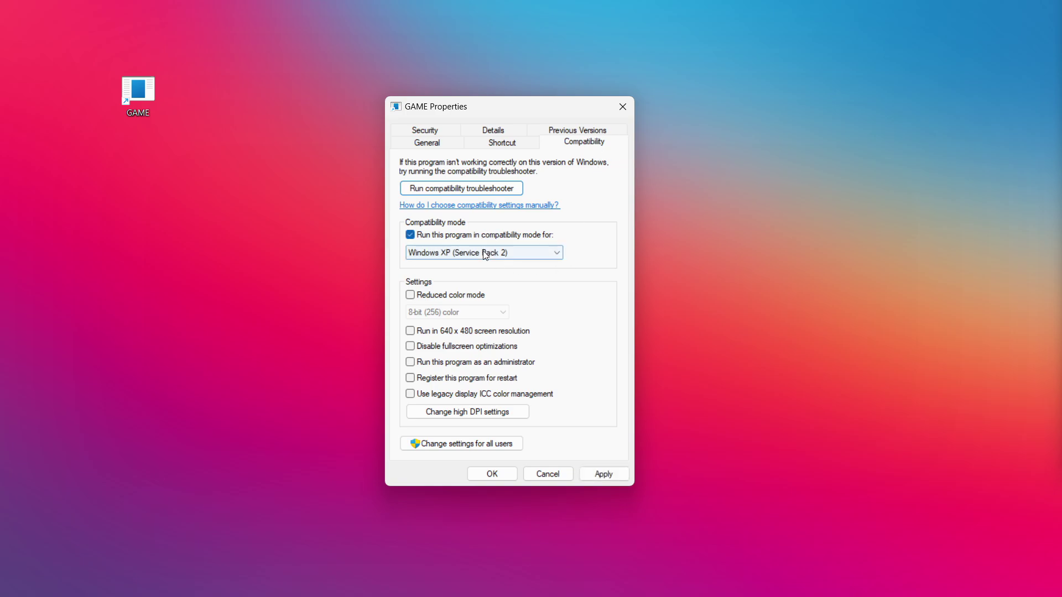
pyautogui.click(486, 253)
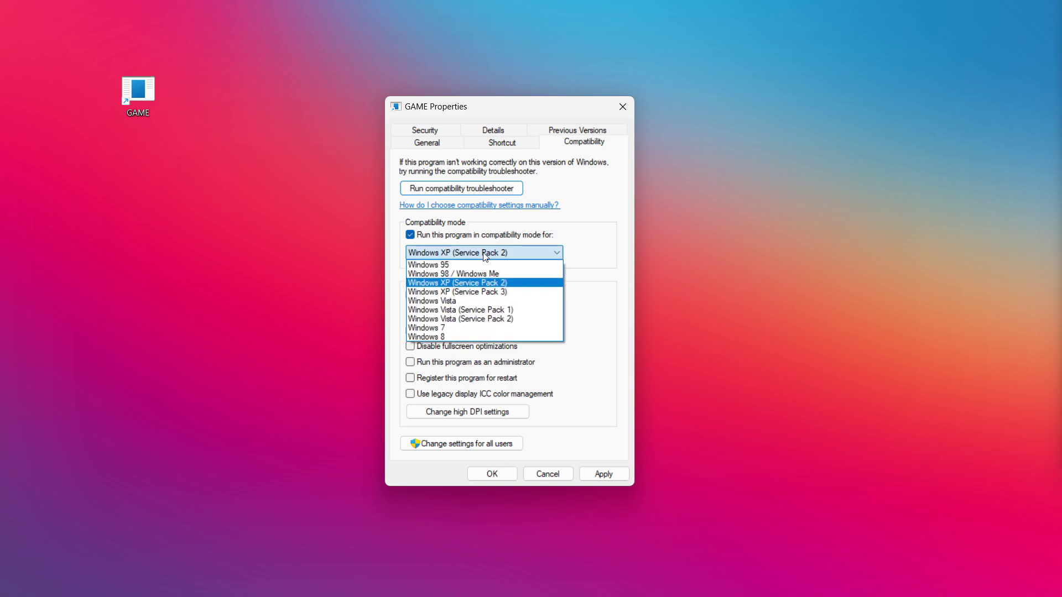
pyautogui.click(458, 339)
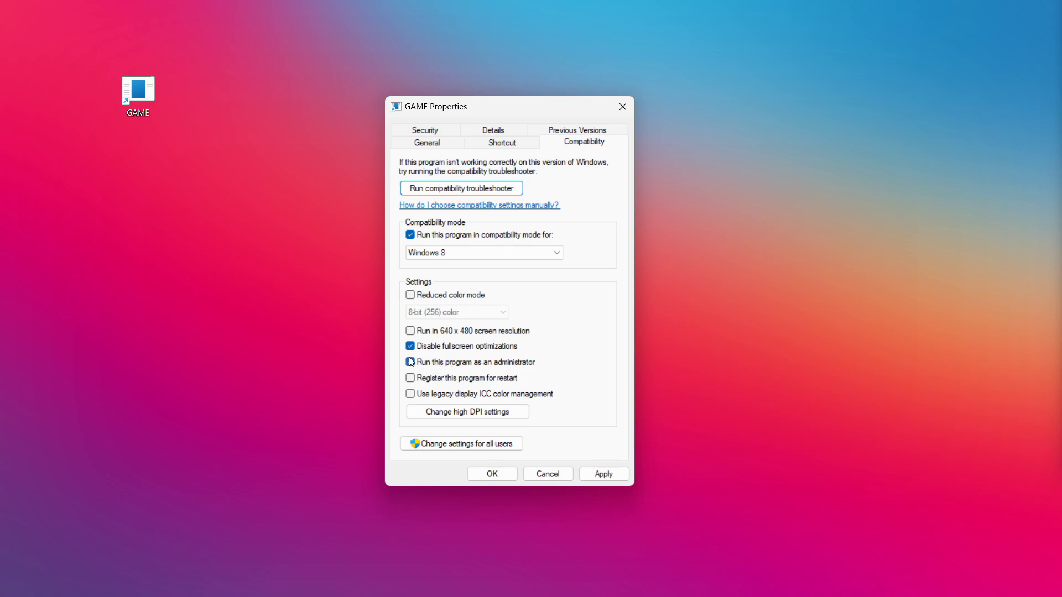
pyautogui.click(602, 475)
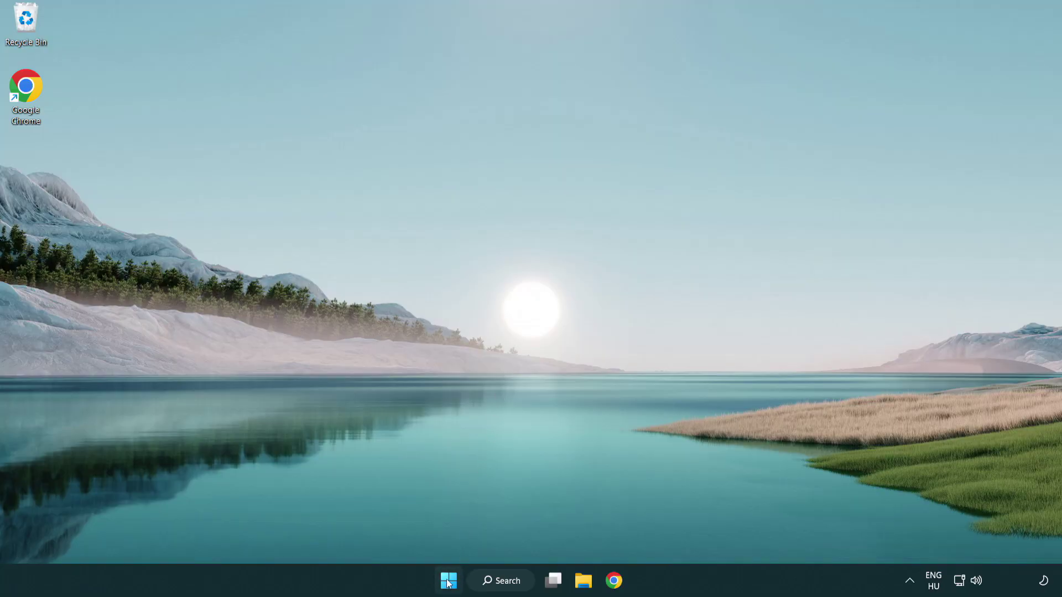
# Step: Open Task Manager from the Start button's quick menu and show the Startup apps list
pyautogui.rightClick(448, 578)
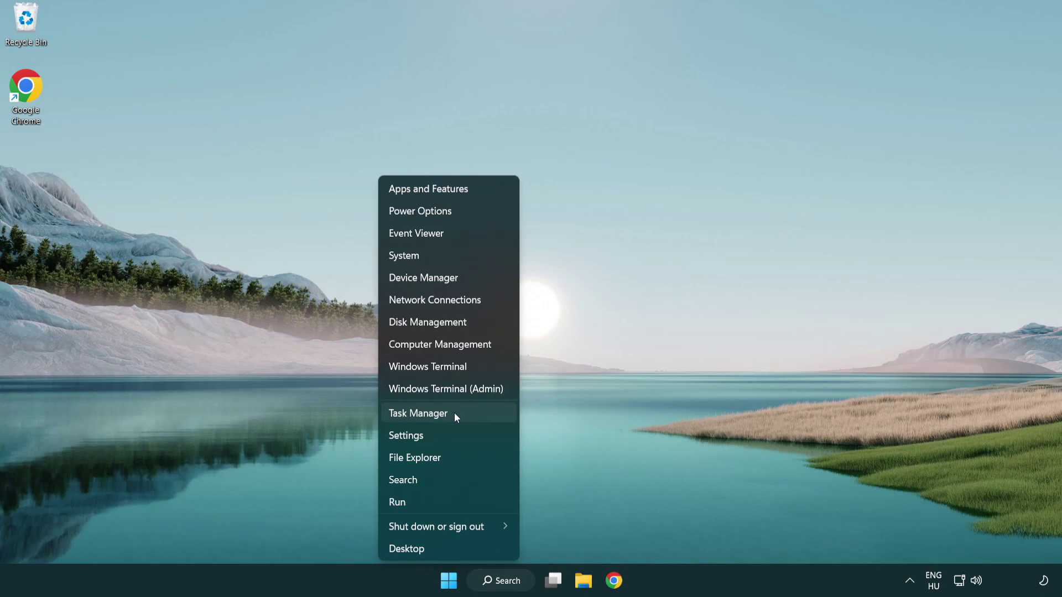
pyautogui.click(469, 413)
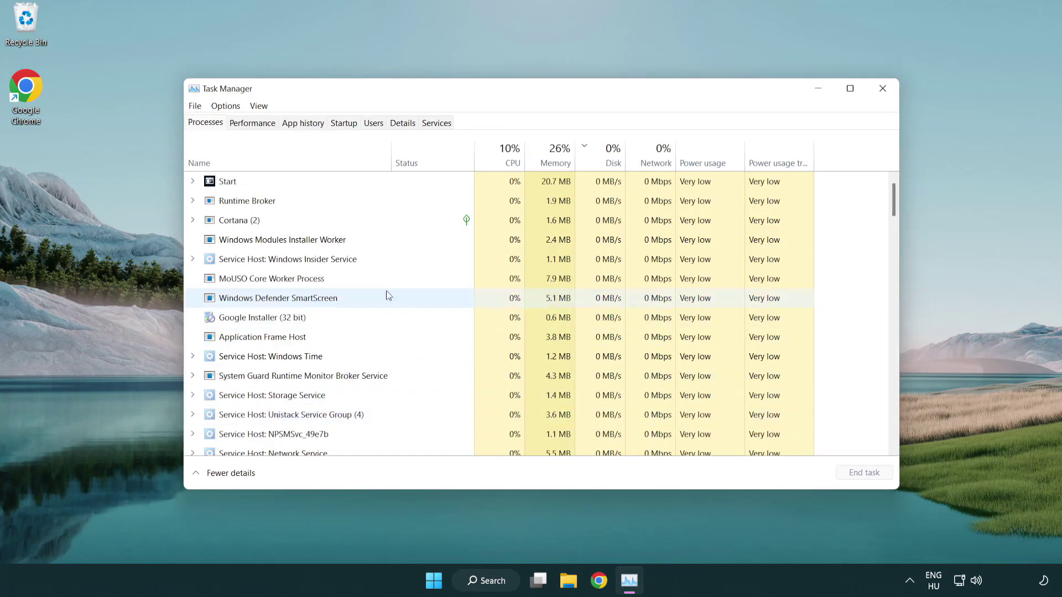
pyautogui.click(346, 125)
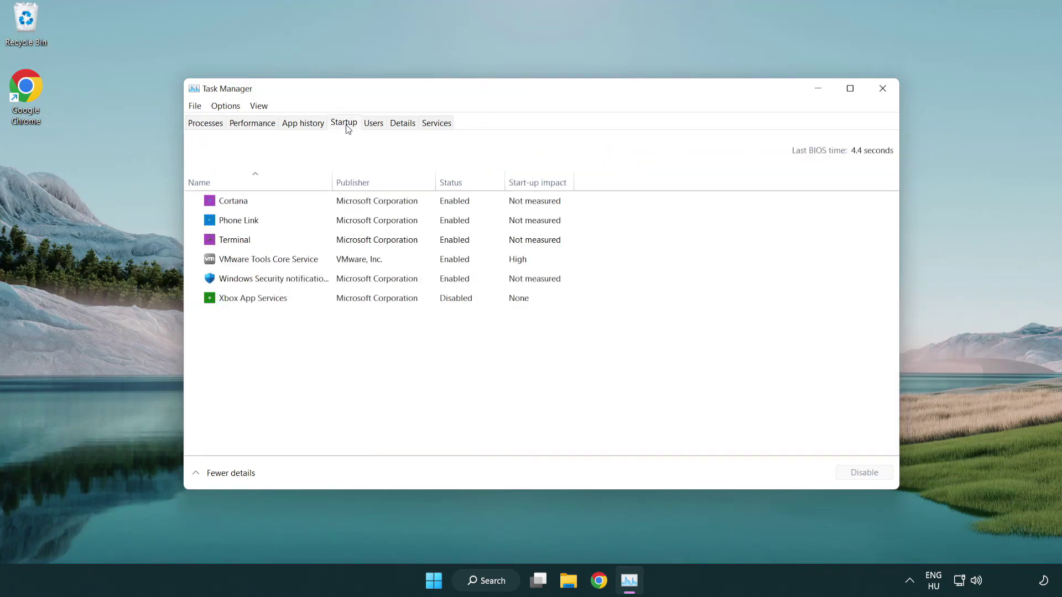
# Step: Disable Terminal, Phone Link, Cortana and Windows Security notifications as startup apps
pyautogui.click(347, 239)
pyautogui.click(841, 473)
pyautogui.click(442, 224)
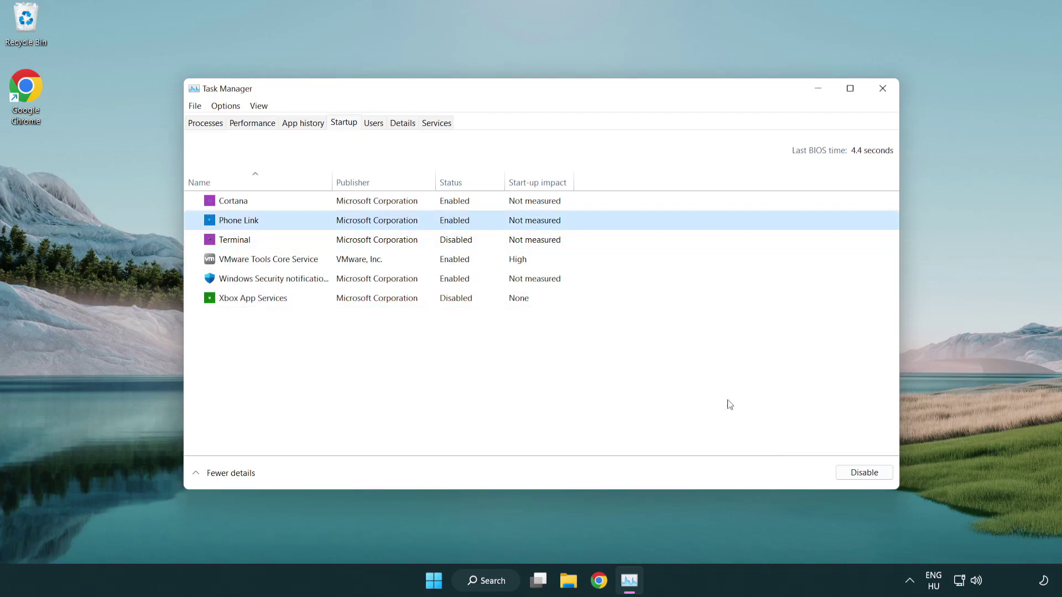
pyautogui.click(862, 474)
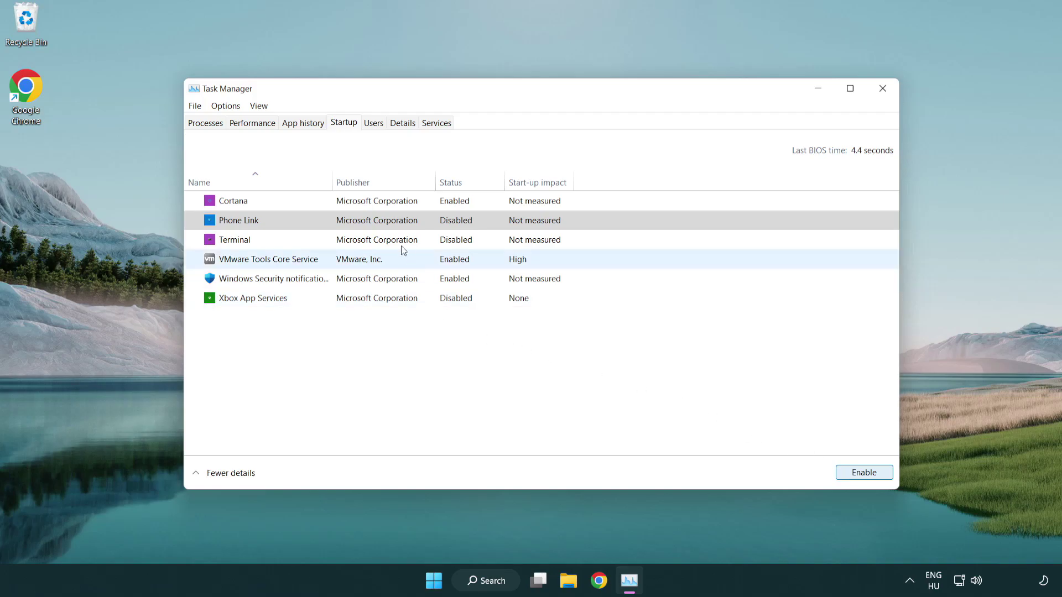
pyautogui.click(380, 207)
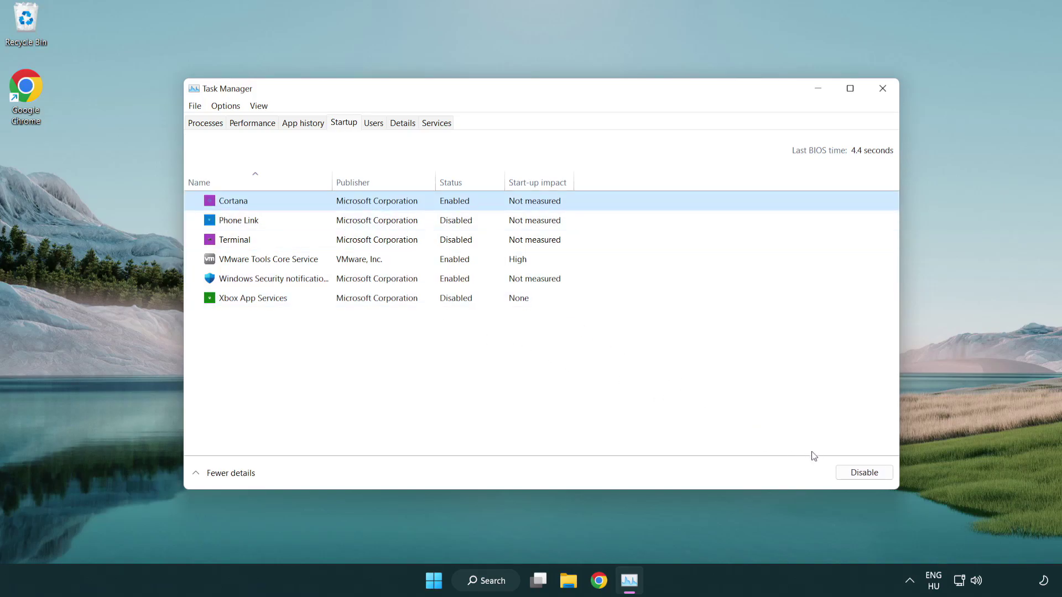
pyautogui.click(860, 472)
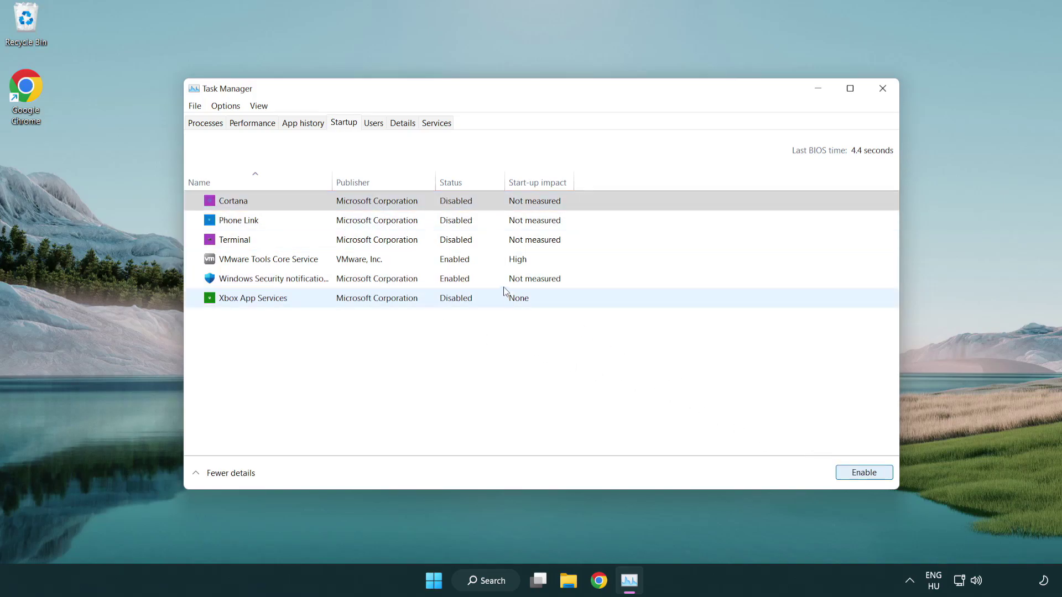
pyautogui.click(503, 283)
pyautogui.click(859, 475)
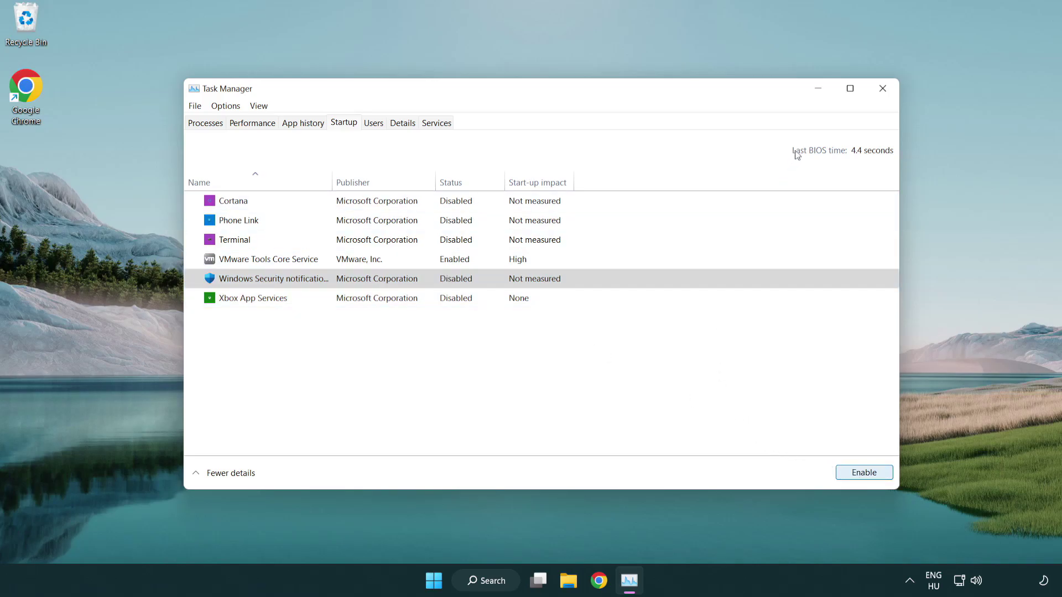
# Step: Close Task Manager and download dxwebsetup.exe from Chrome's DirectX End-User Runtime Web Installer page
pyautogui.click(883, 90)
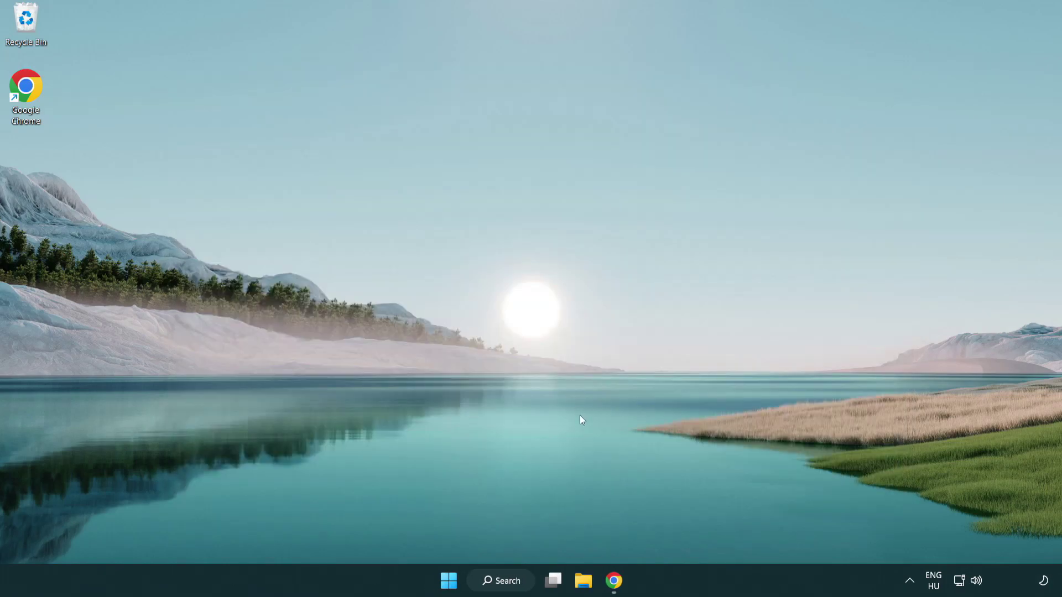
pyautogui.click(614, 581)
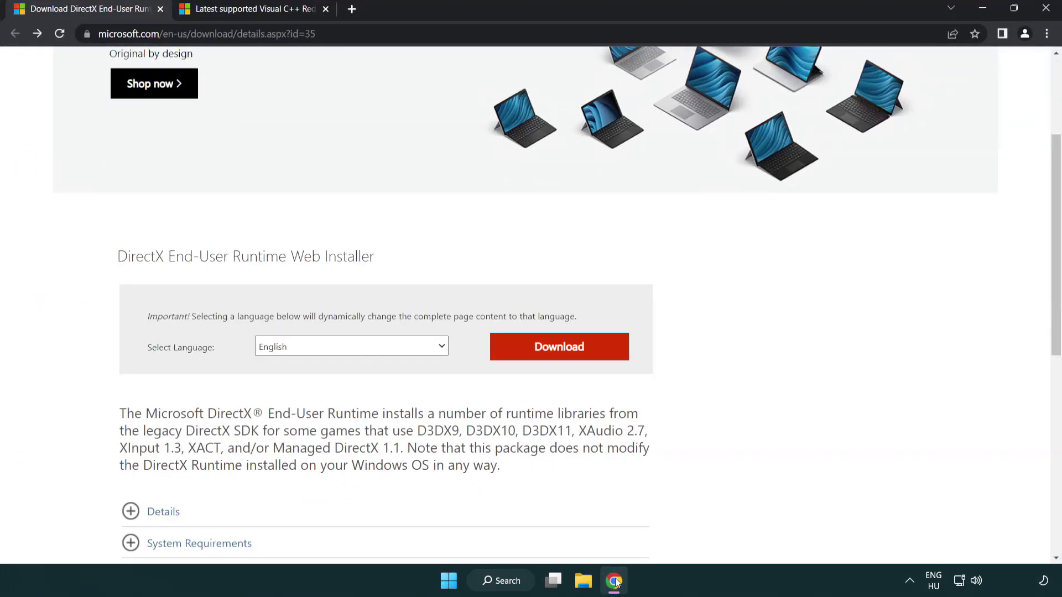
pyautogui.scroll(2, 441, 471)
pyautogui.scroll(2, 441, 471)
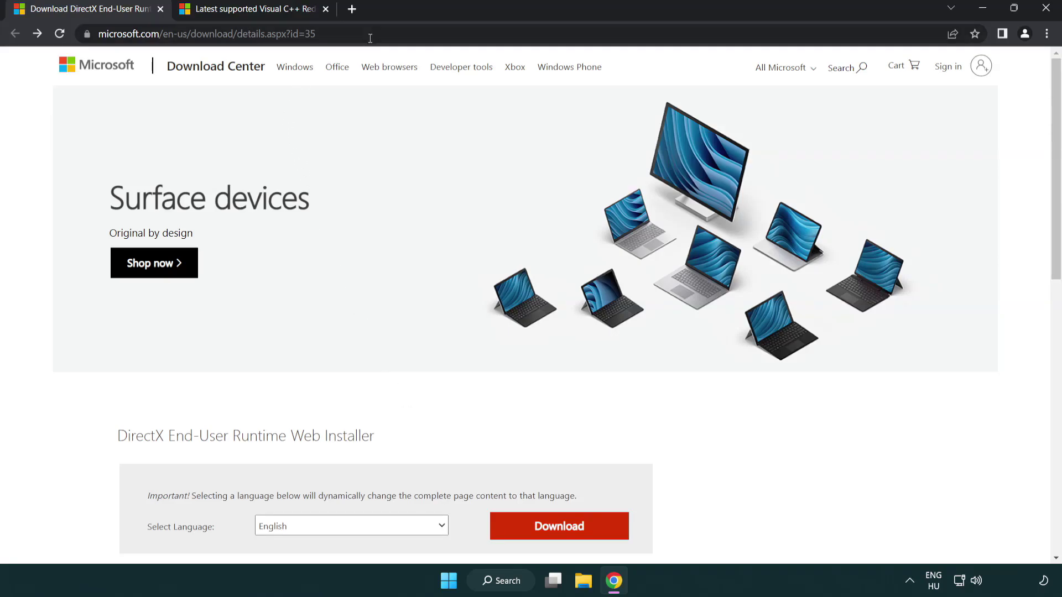
pyautogui.click(439, 34)
pyautogui.click(439, 36)
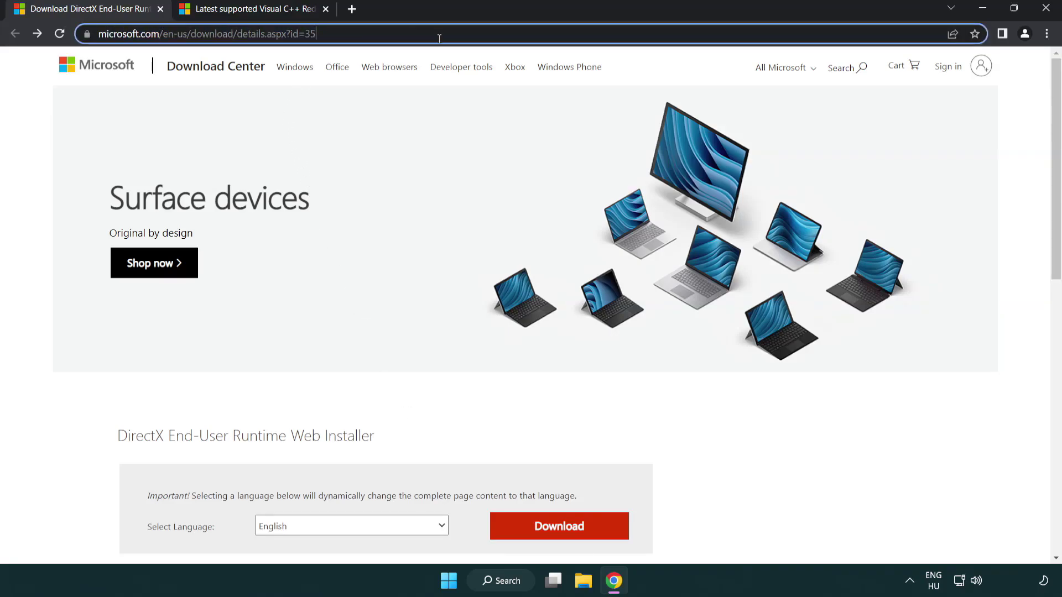
pyautogui.click(1018, 242)
pyautogui.moveTo(1054, 242); pyautogui.dragTo(1043, 308)
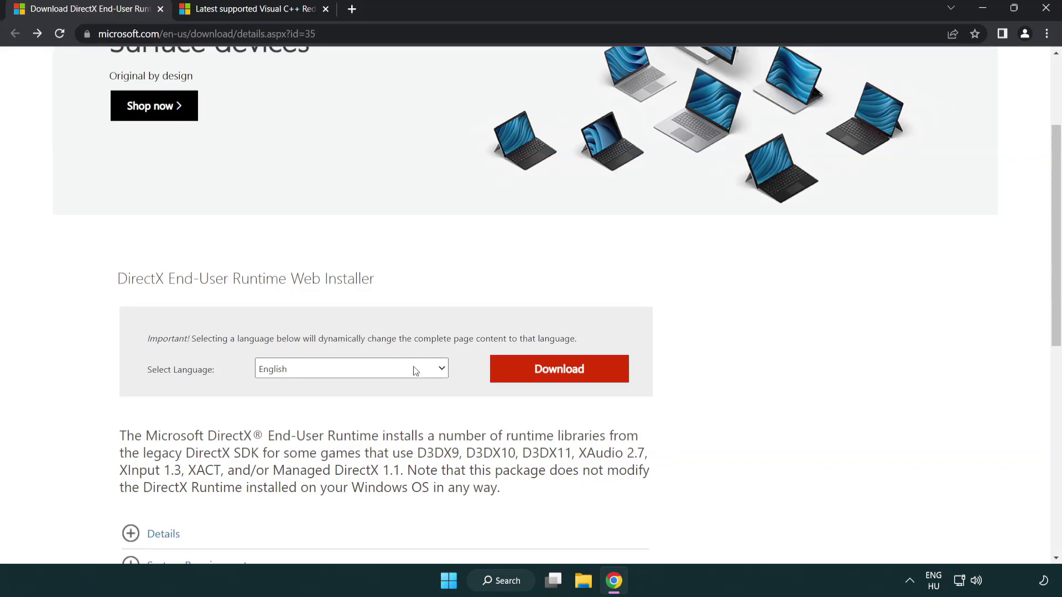
pyautogui.click(563, 380)
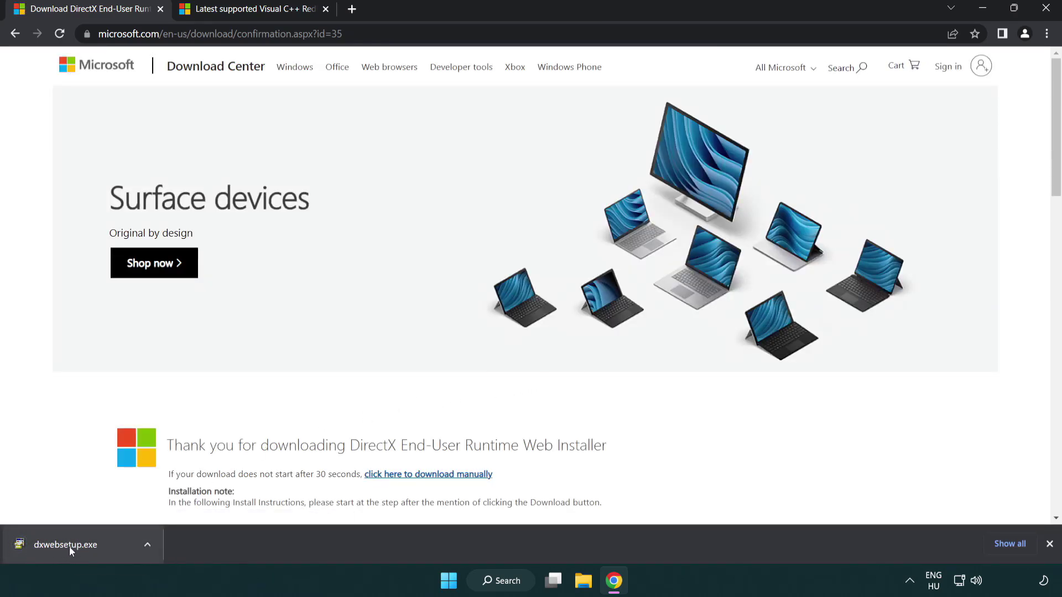
# Step: Run dxwebsetup.exe, accept the license, and finish setup, which reports DirectX already up to date
pyautogui.click(69, 546)
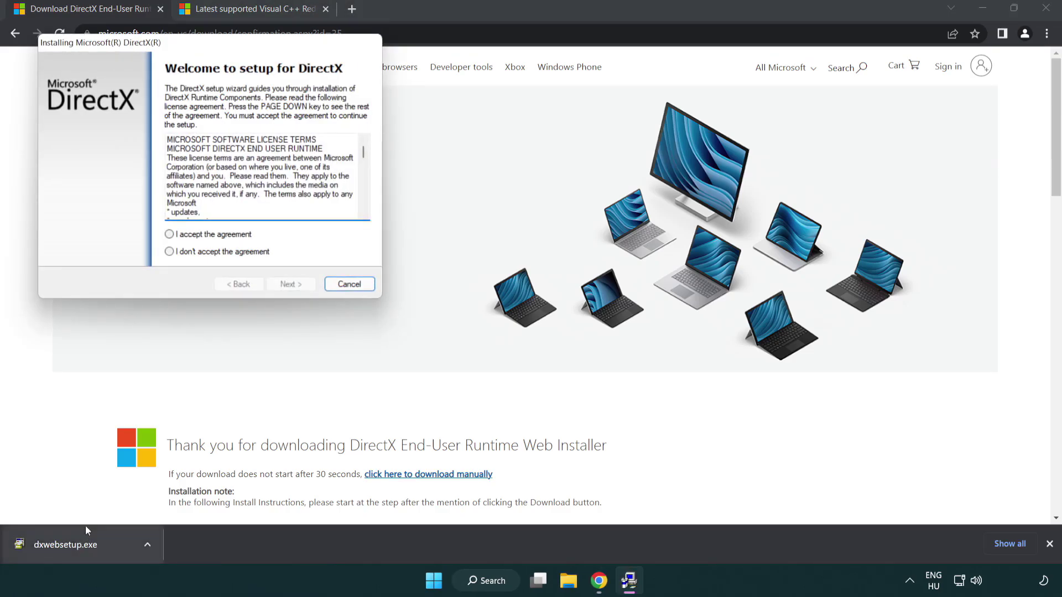
pyautogui.moveTo(156, 54); pyautogui.dragTo(469, 168)
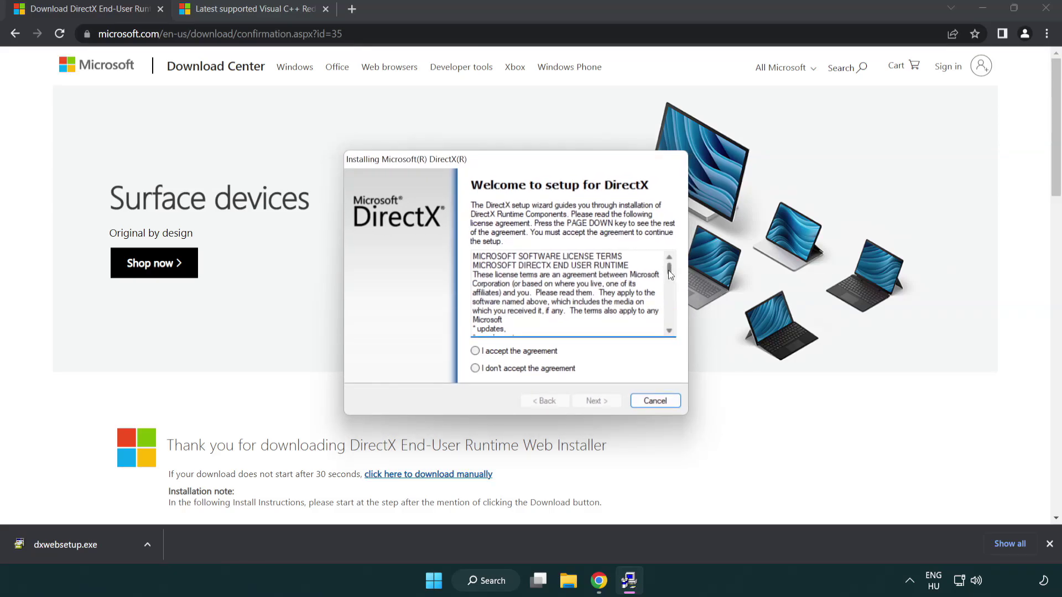
pyautogui.moveTo(670, 275); pyautogui.dragTo(667, 318)
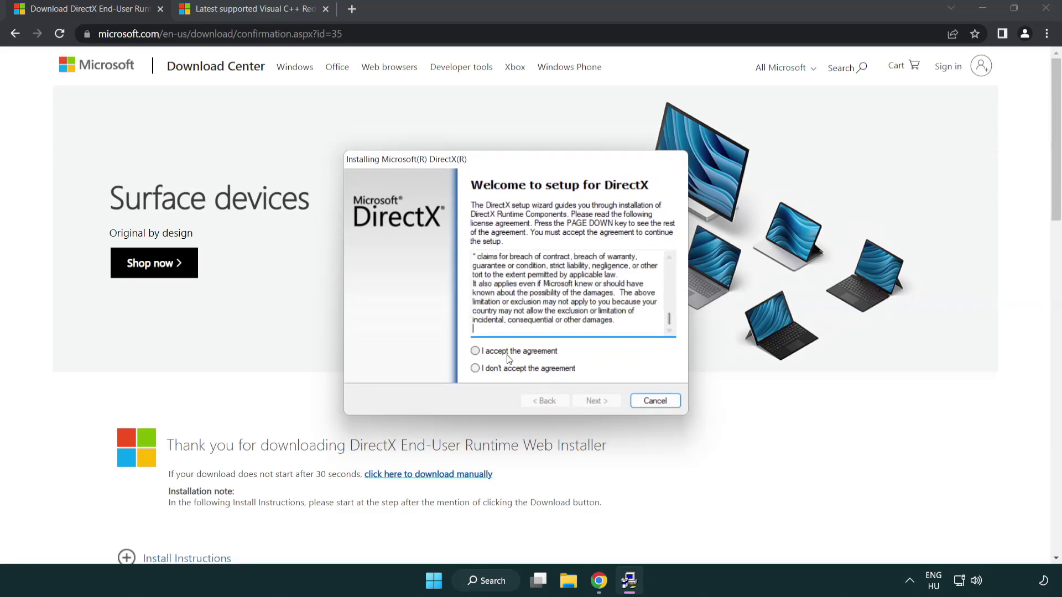
pyautogui.click(476, 352)
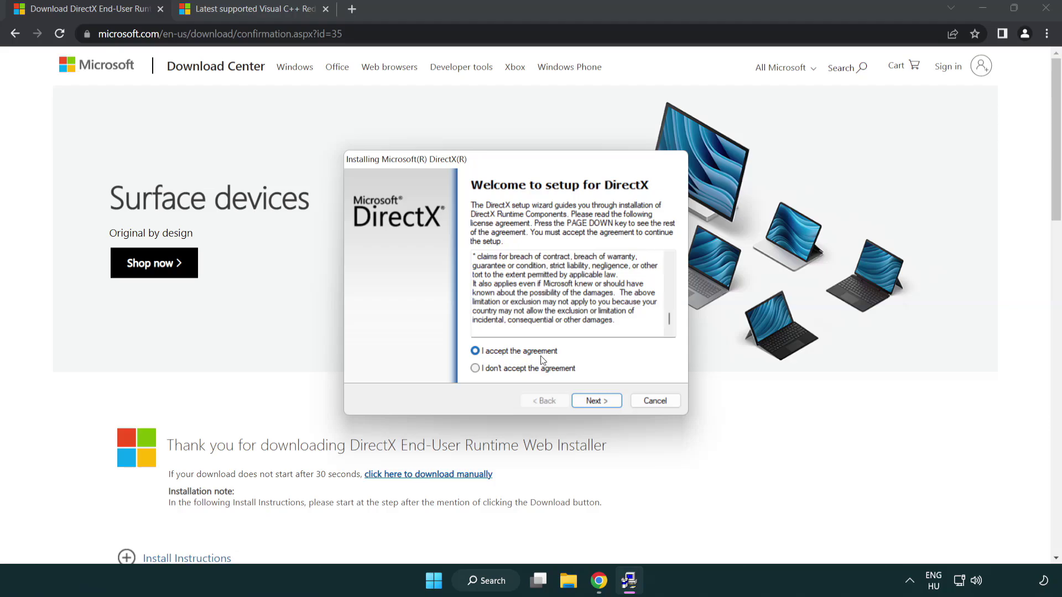
pyautogui.click(597, 401)
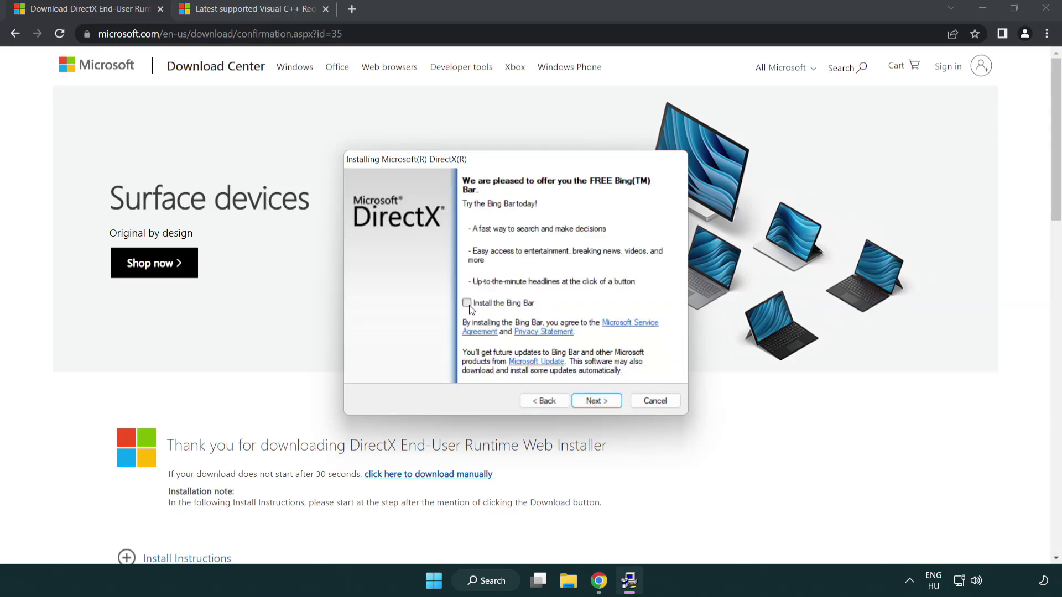
pyautogui.click(599, 399)
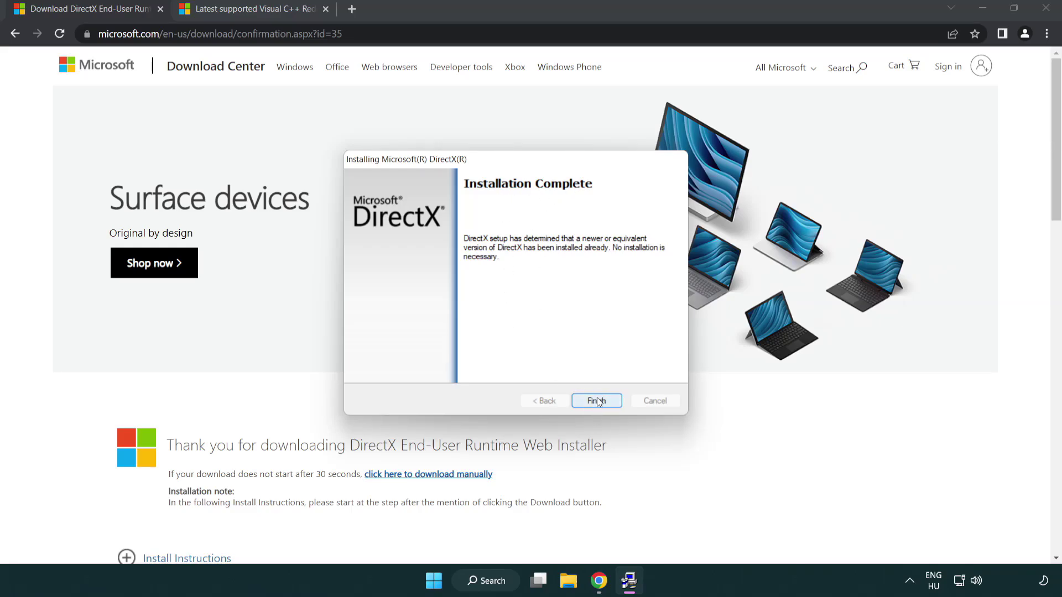
pyautogui.click(597, 400)
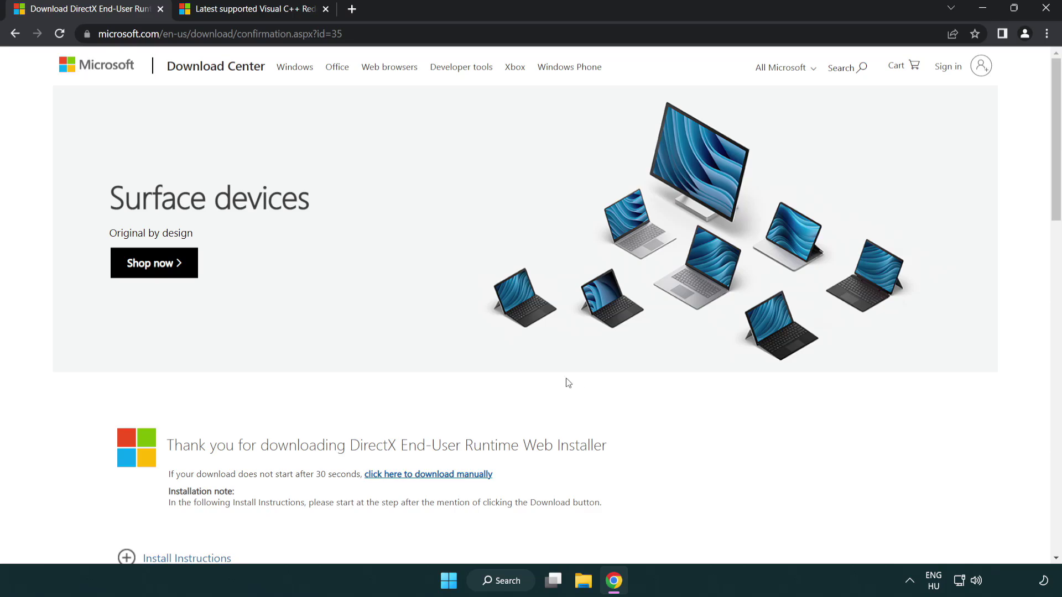
# Step: Close the DirectX page, download the ARM64 and x64 Visual C++ redistributables, and launch VC_redist.arm64.exe
pyautogui.click(160, 10)
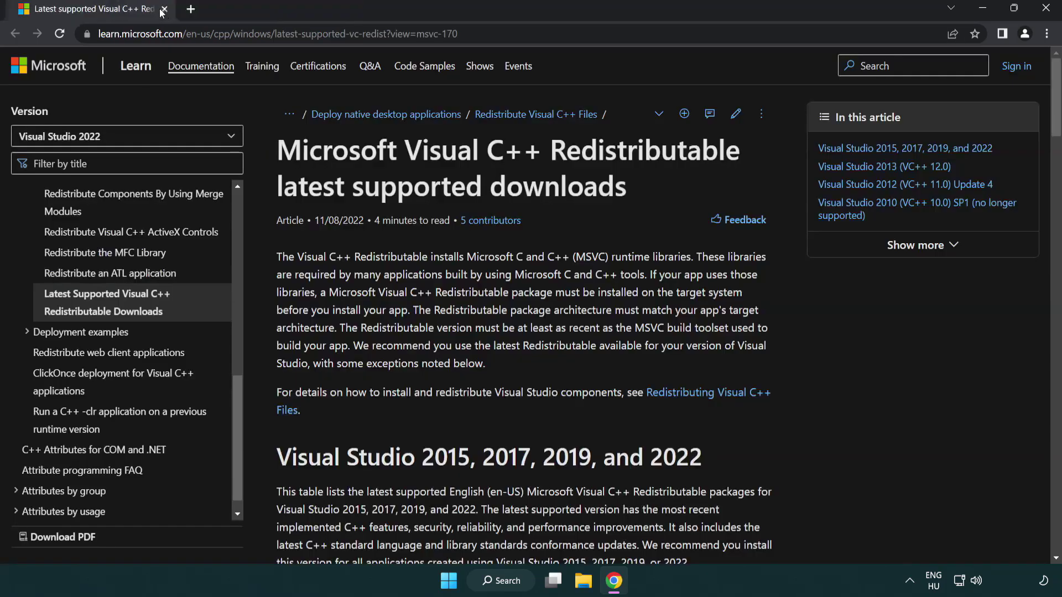
pyautogui.click(452, 37)
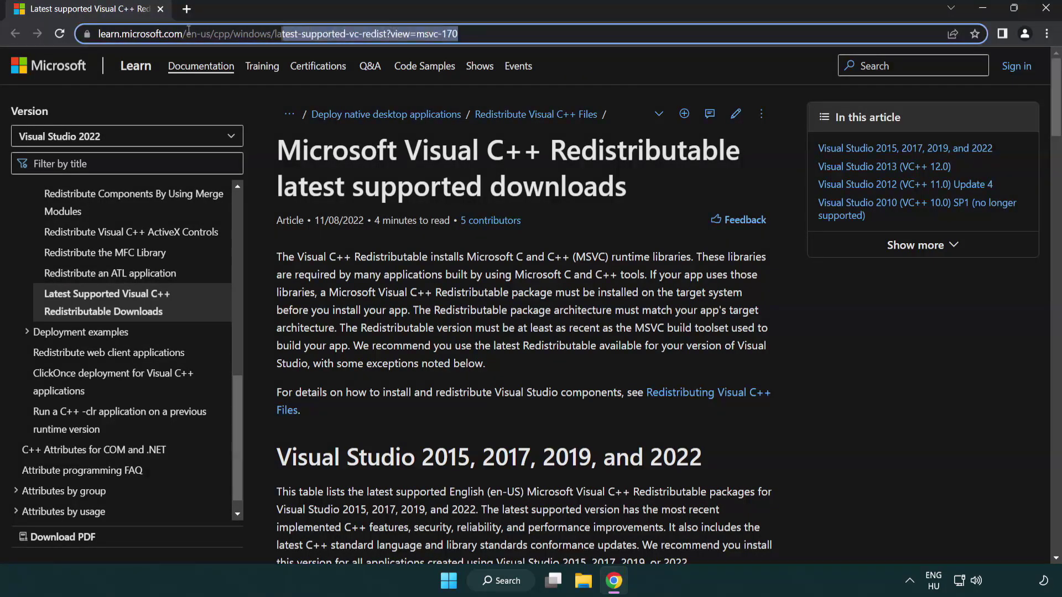
pyautogui.click(567, 40)
pyautogui.click(547, 182)
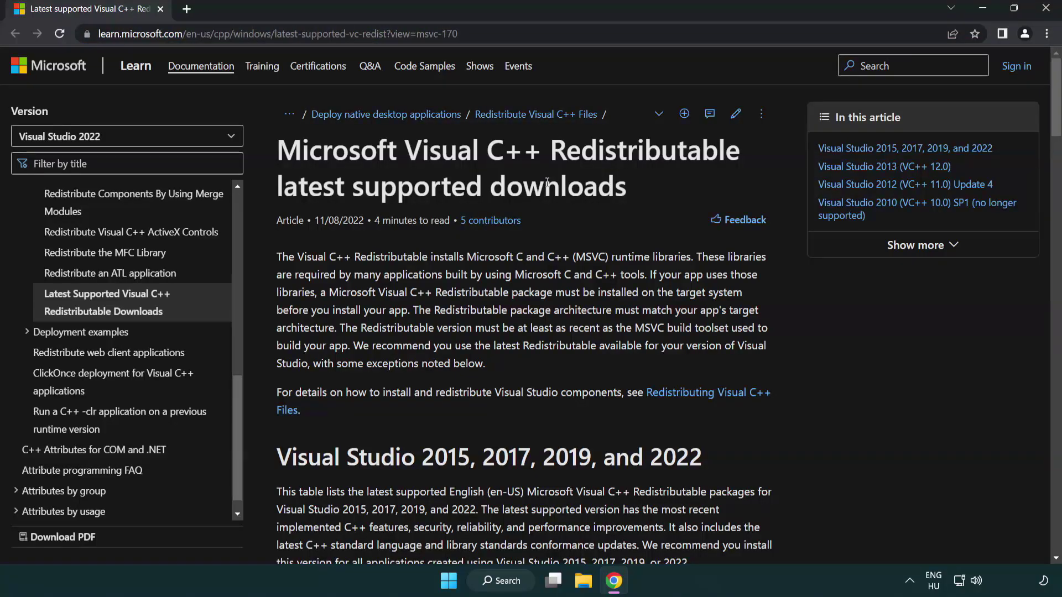
pyautogui.scroll(-6, 547, 182)
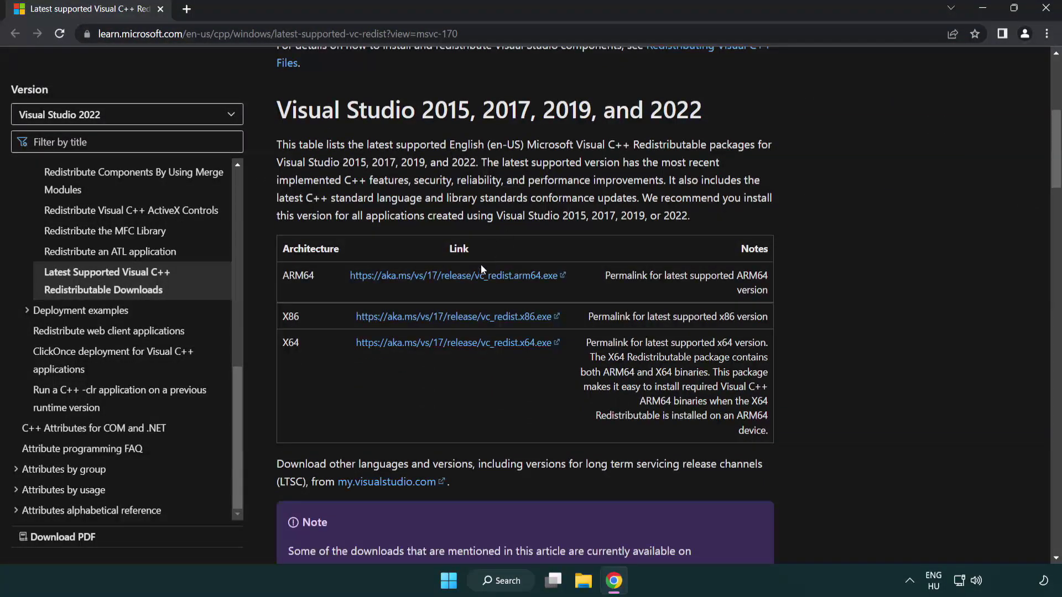
pyautogui.click(432, 278)
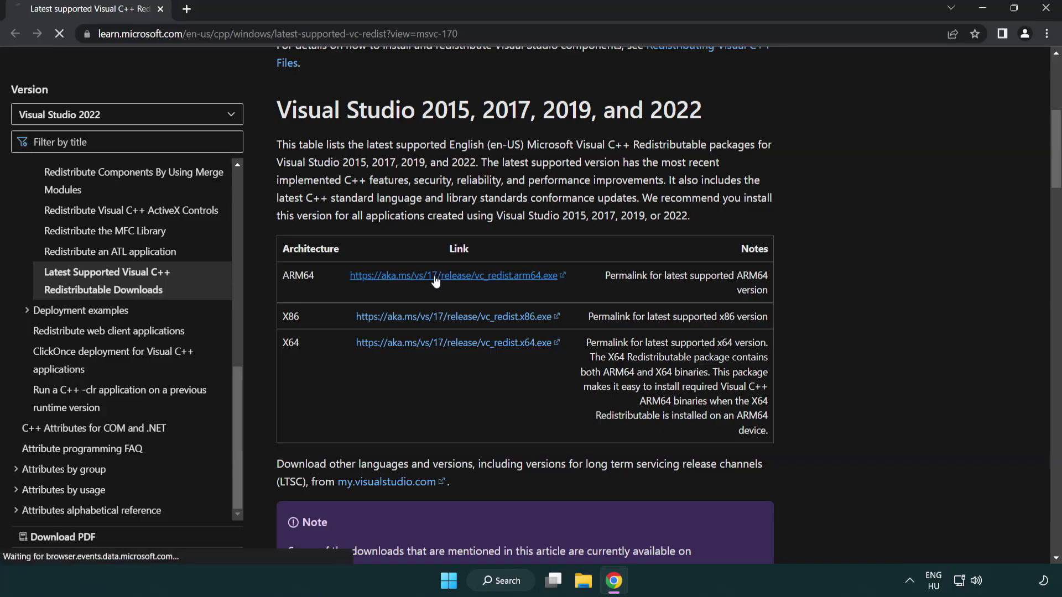
pyautogui.click(444, 343)
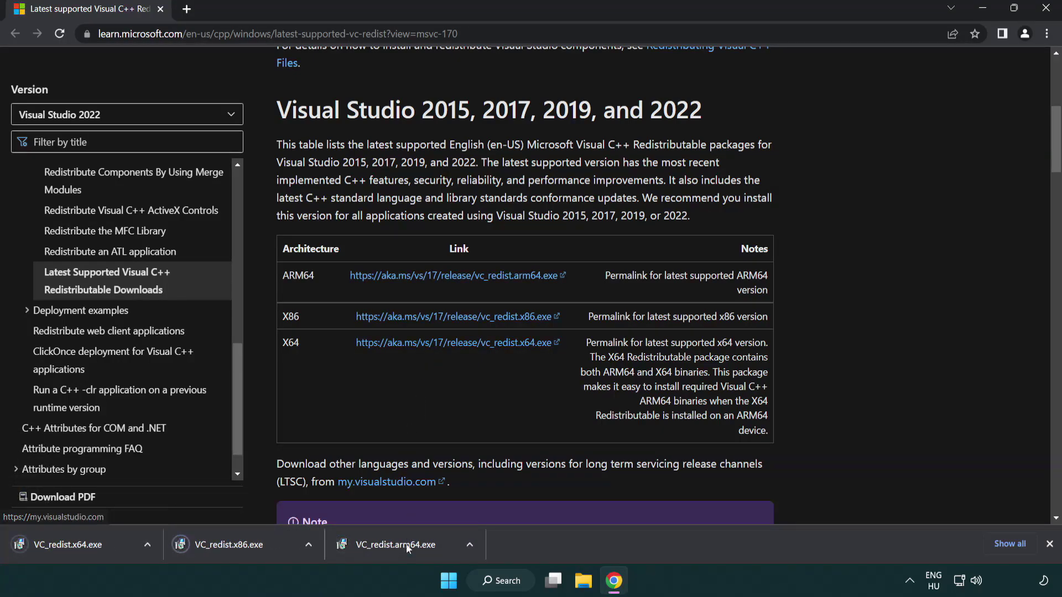
pyautogui.click(406, 551)
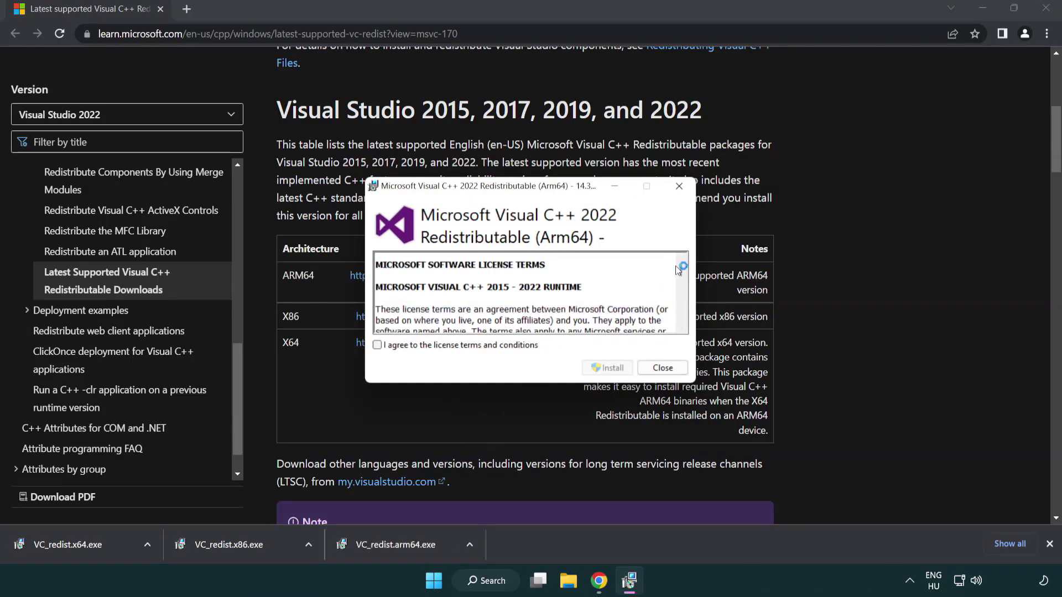
# Step: Accept the ARM64 redistributable license and try installing it; it fails as unsupported
pyautogui.moveTo(681, 266); pyautogui.dragTo(685, 318)
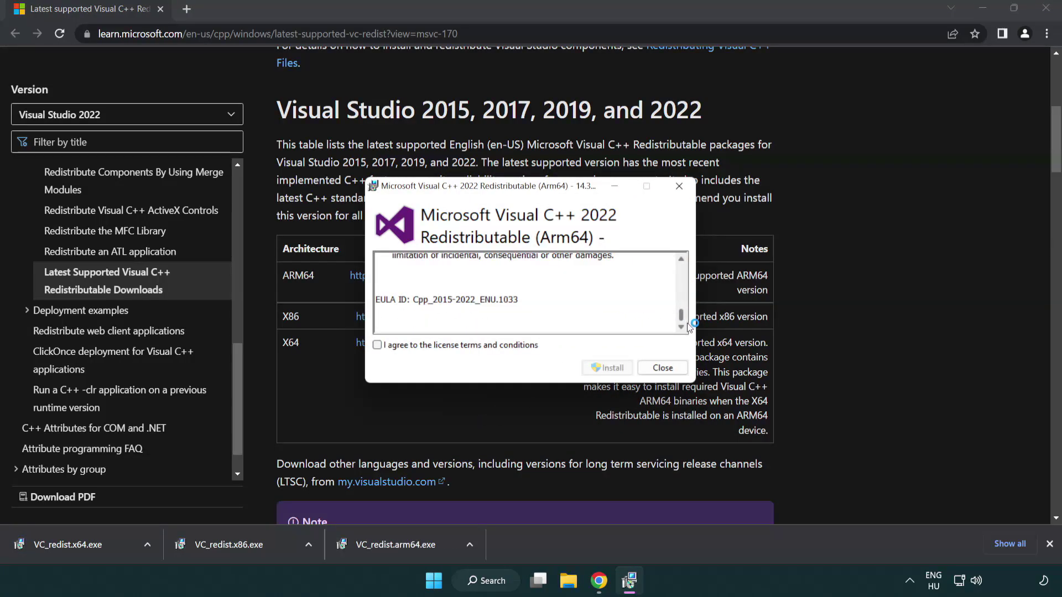
pyautogui.click(379, 346)
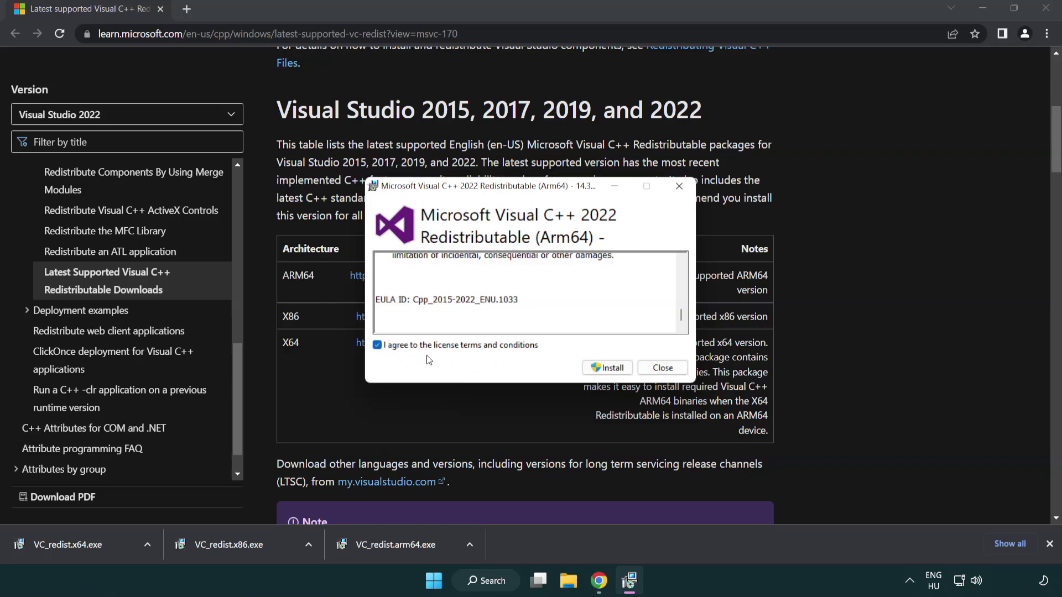
pyautogui.click(591, 367)
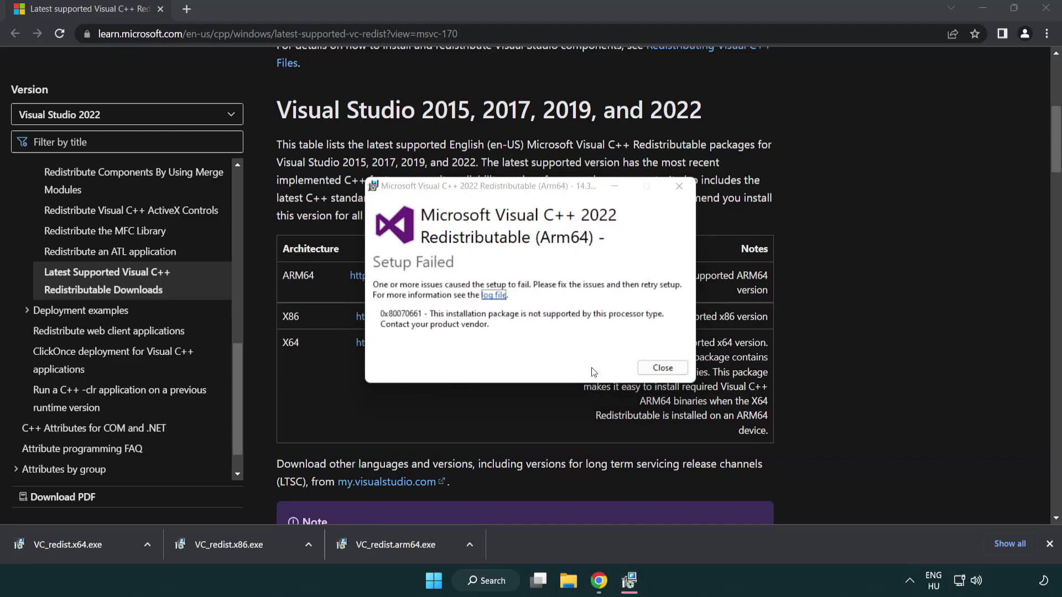
pyautogui.click(663, 368)
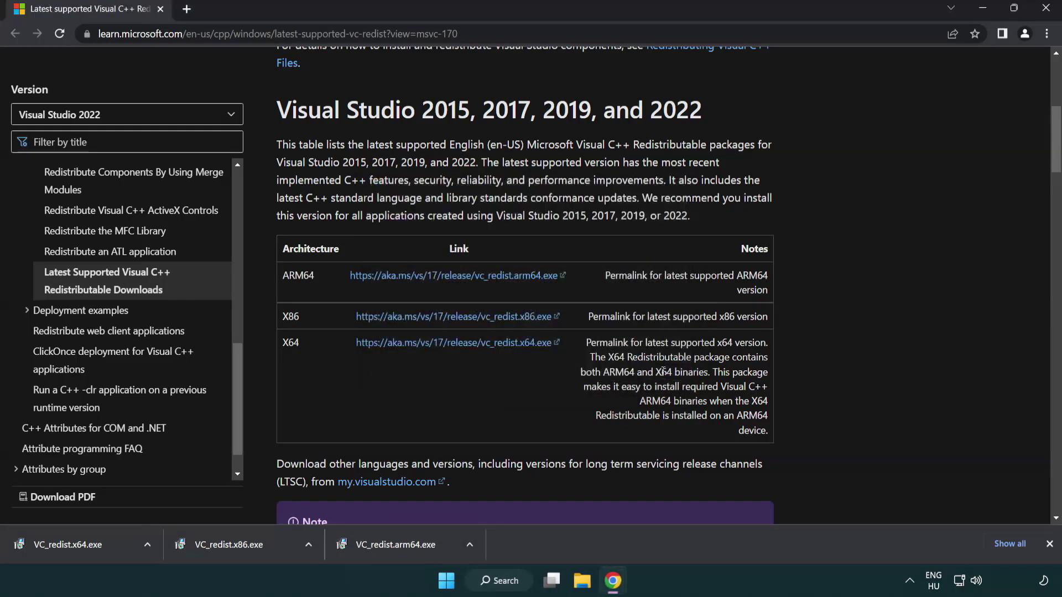
# Step: Install the x86 and x64 Visual C++ 2015–2022 redistributables, closing each without restarting
pyautogui.click(237, 551)
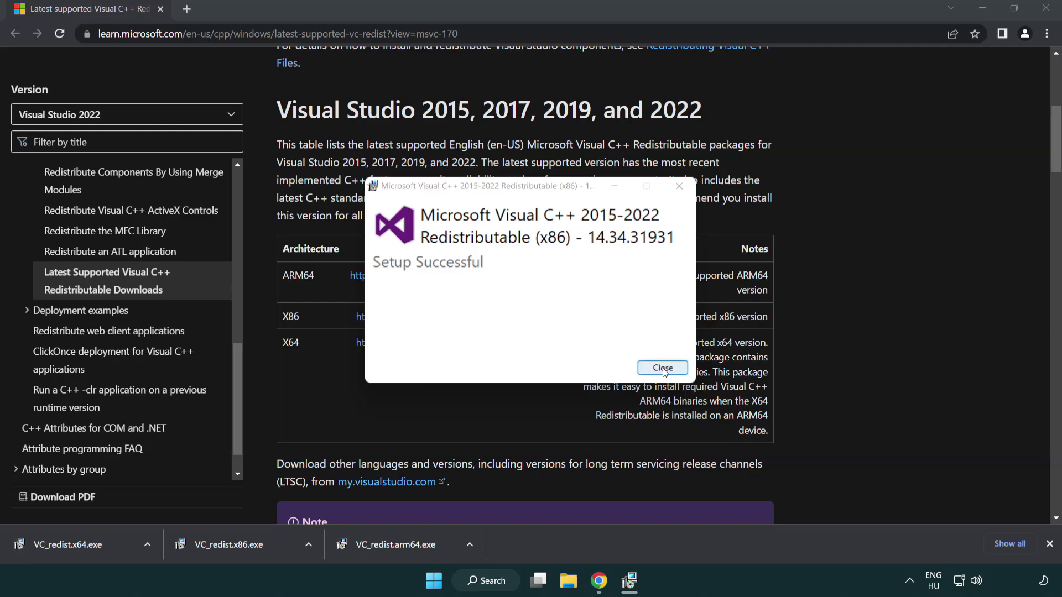
pyautogui.click(663, 368)
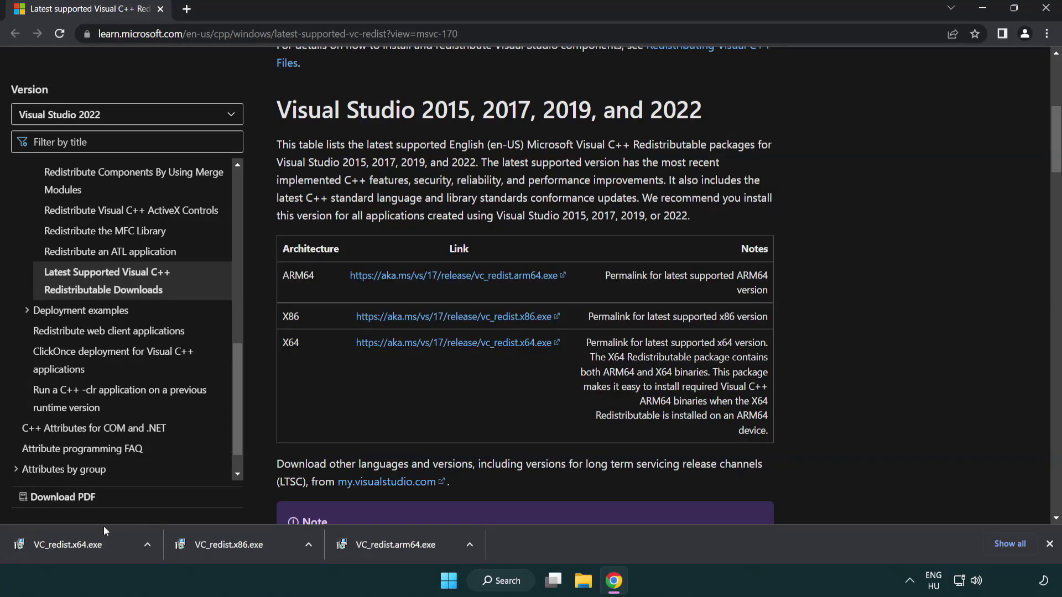
pyautogui.click(80, 543)
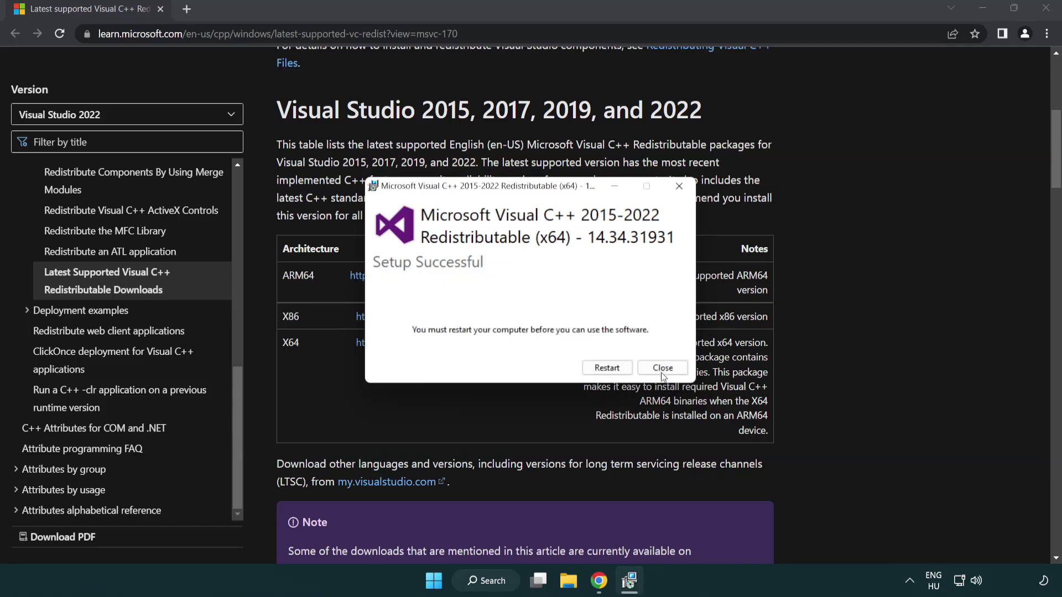
pyautogui.click(662, 368)
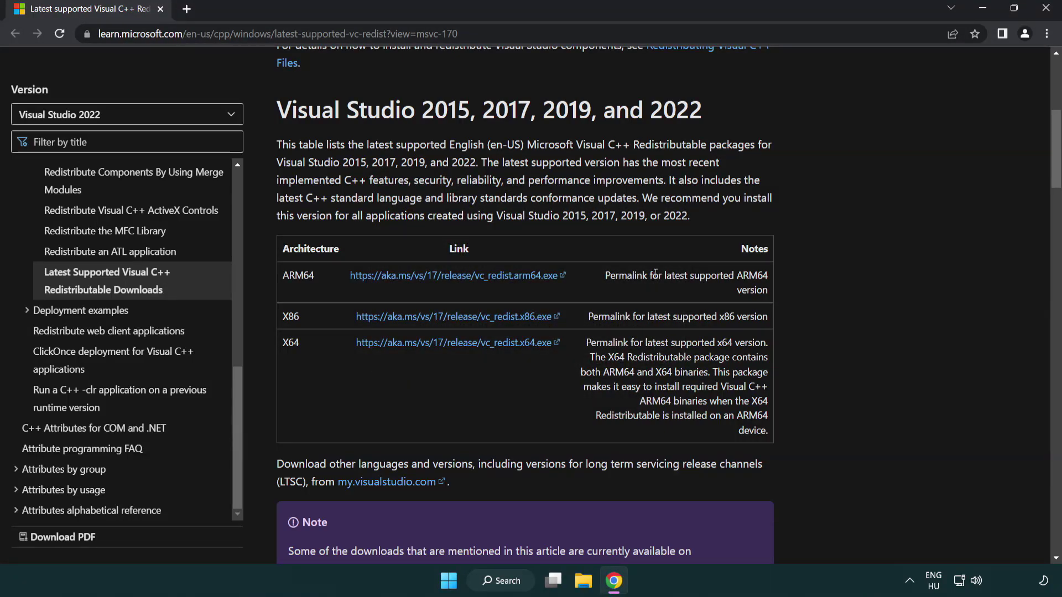
# Step: Close Chrome and launch Command Prompt as administrator from a 'cmd' search, centred on screen
pyautogui.click(1047, 10)
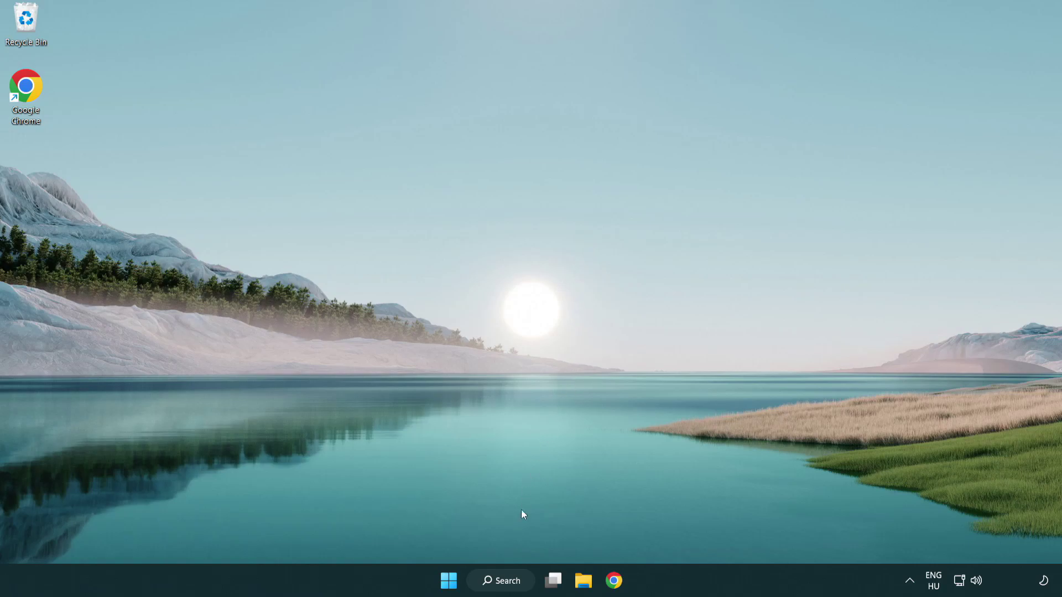
pyautogui.click(487, 582)
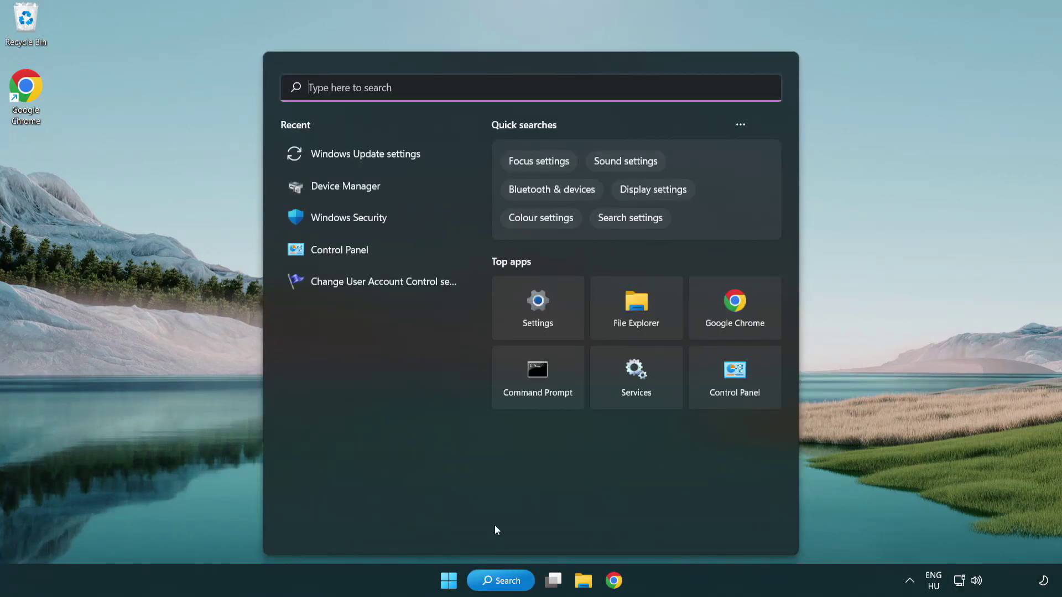
pyautogui.write('cmd')
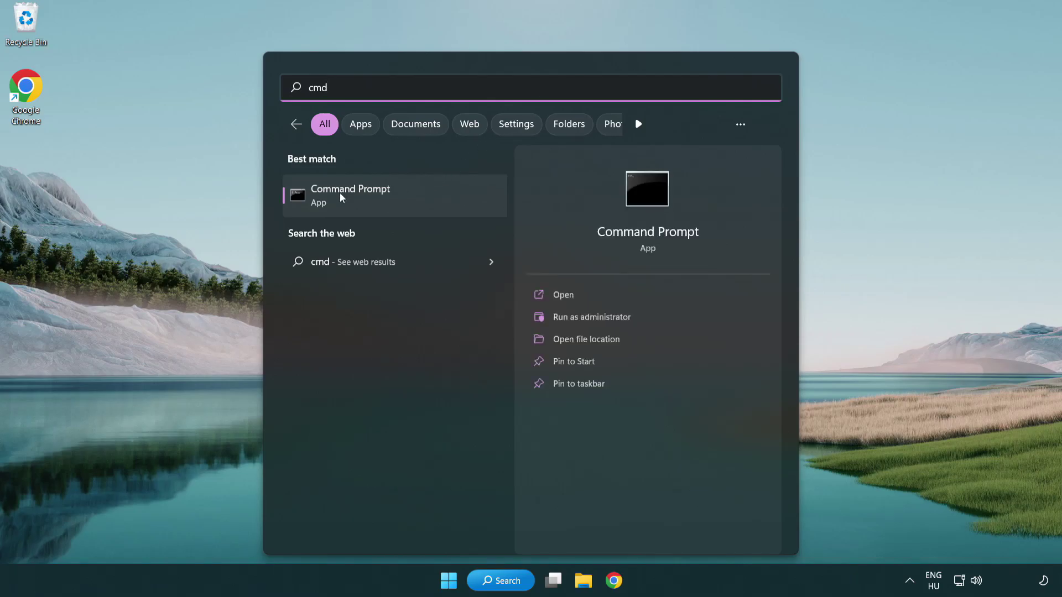
pyautogui.rightClick(408, 202)
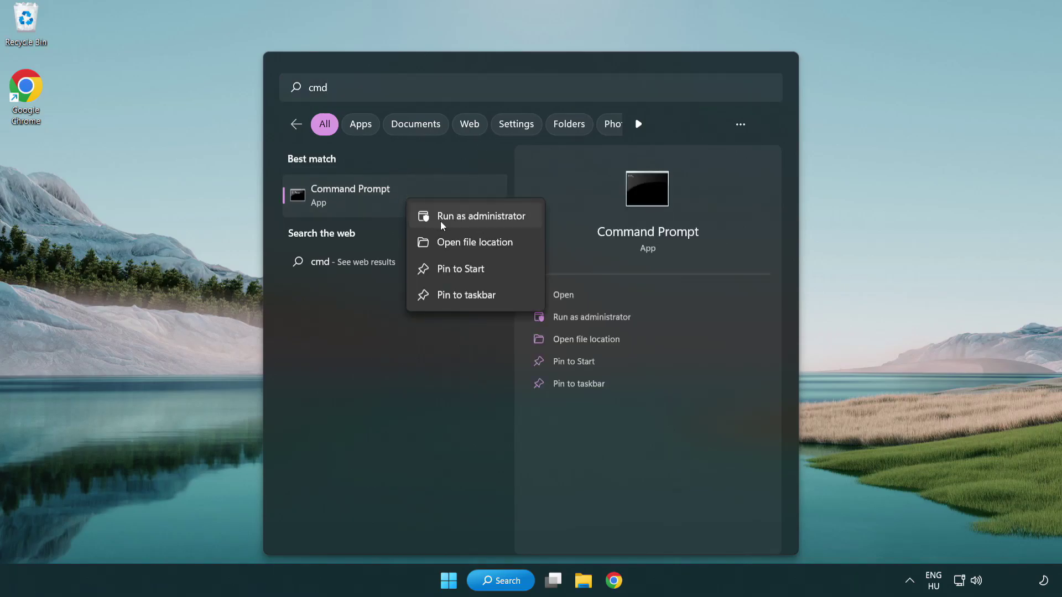
pyautogui.click(479, 220)
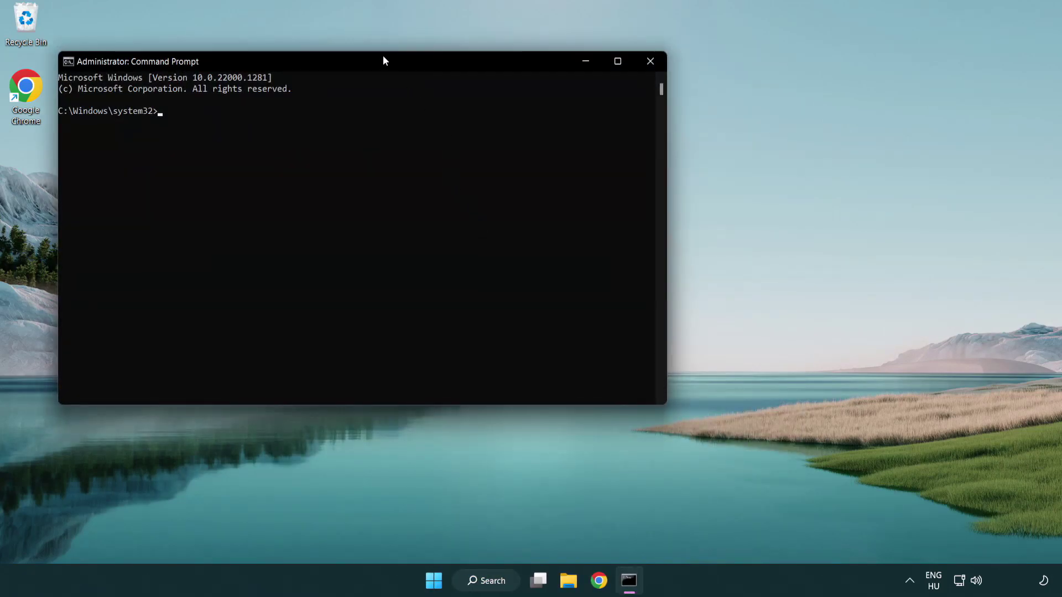
pyautogui.moveTo(383, 56); pyautogui.dragTo(532, 105)
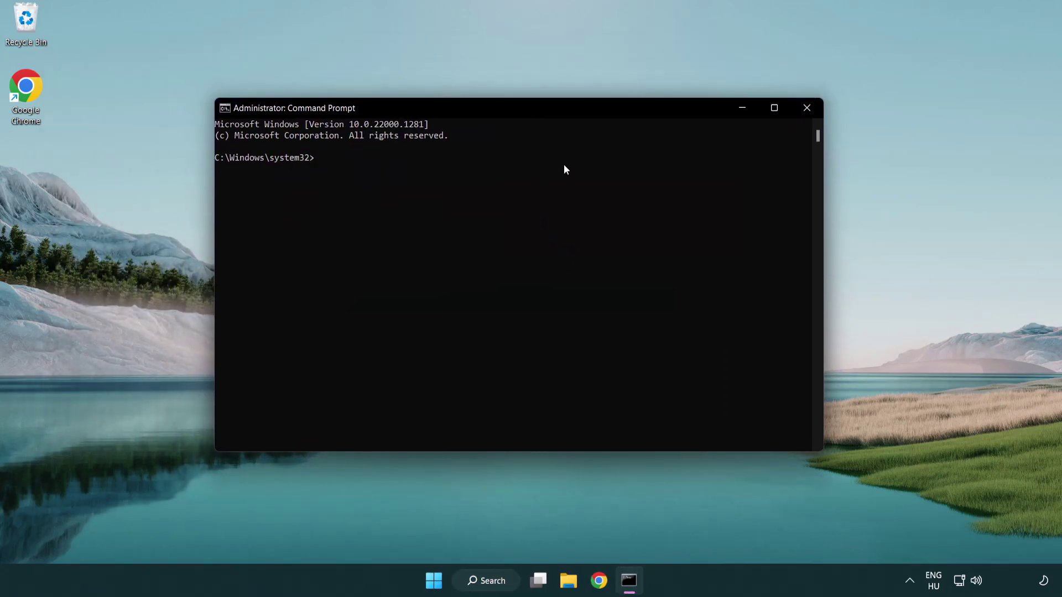
# Step: Run sfc /scannow and let verification reach 100% with no integrity violations found
pyautogui.write('sfc')
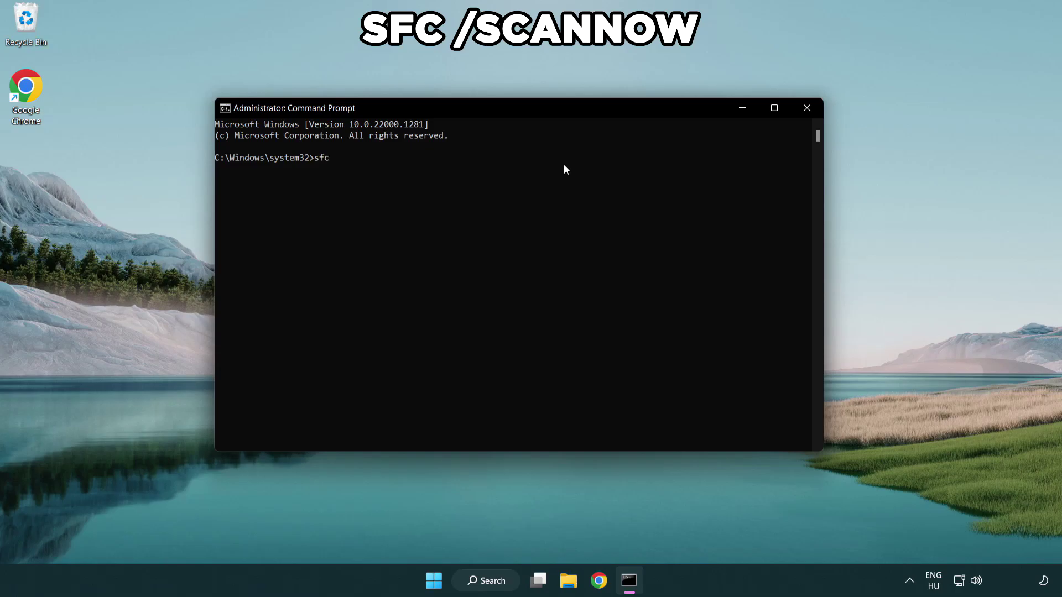
pyautogui.write(' /scannow')
pyautogui.press('Return')
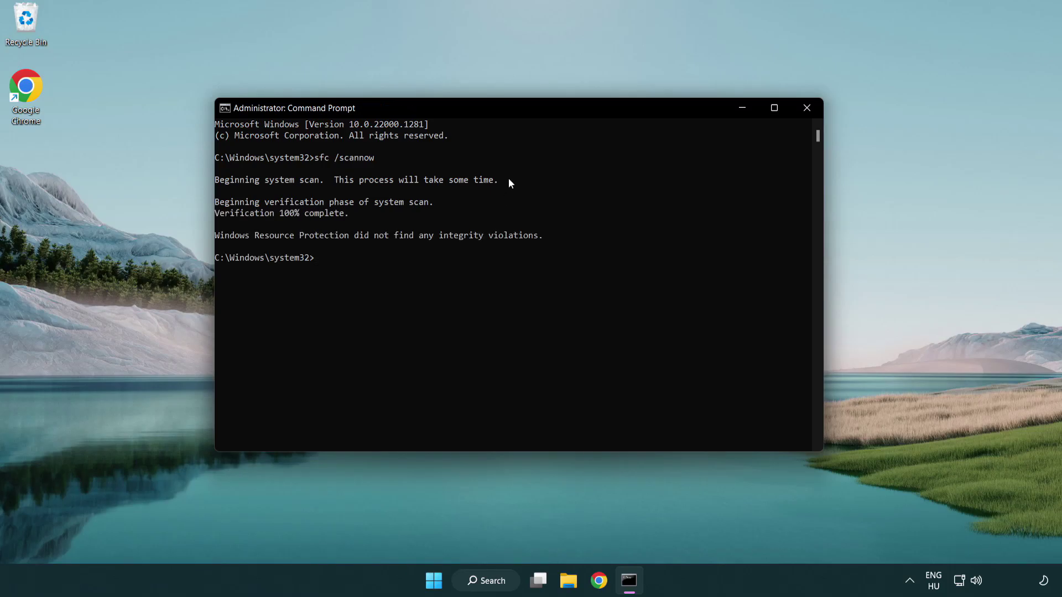
# Step: Close Command Prompt and bring up the Start menu's Sleep, Shut down and Restart options
pyautogui.click(807, 108)
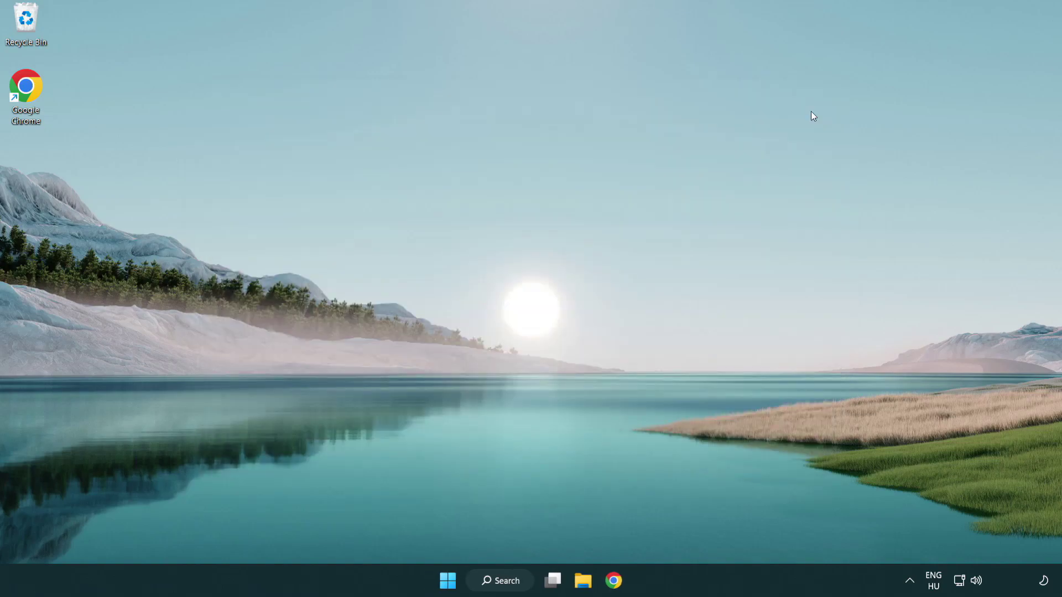
pyautogui.click(438, 583)
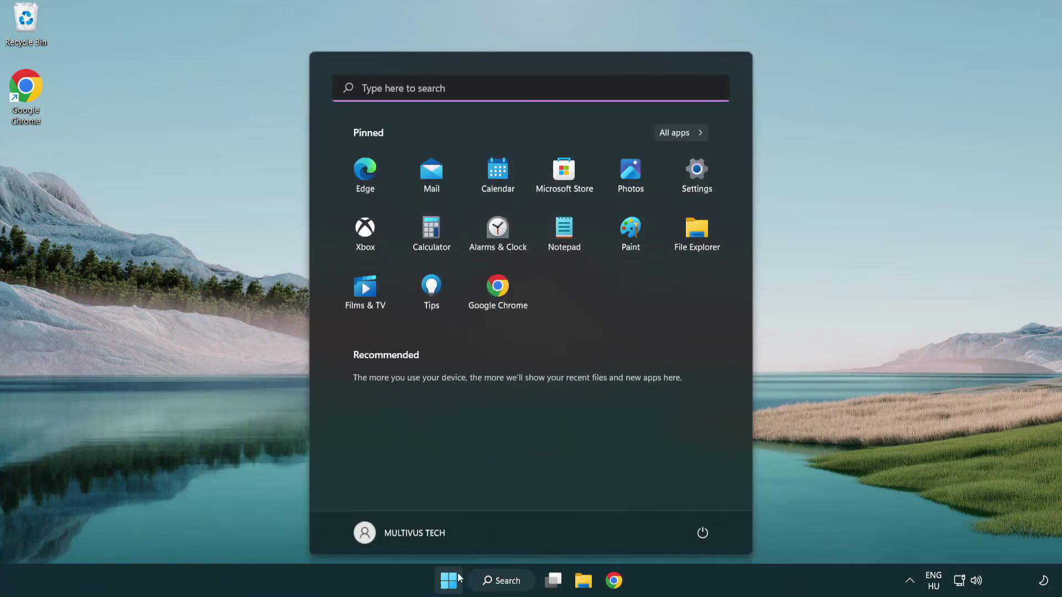
pyautogui.click(704, 533)
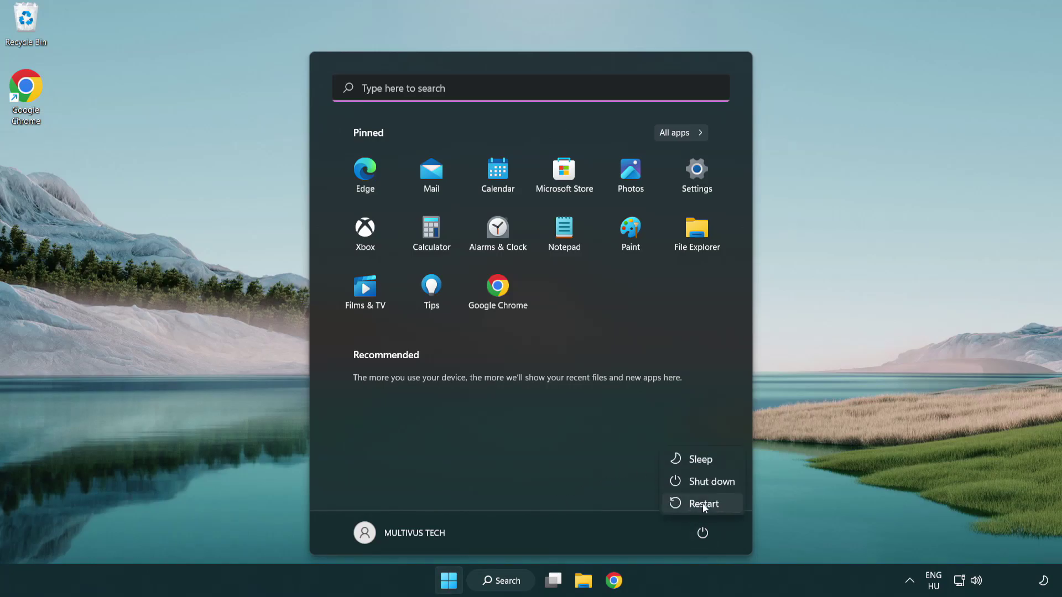